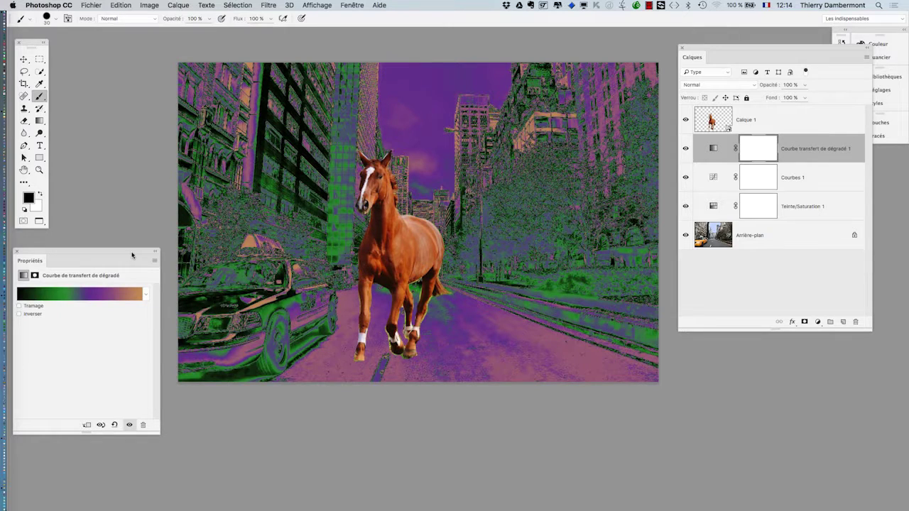
- Select the Arrière-plan layer and rearrange the floating Properties and Layers panels beside the image
left_click_drag(130, 256, 145, 261)
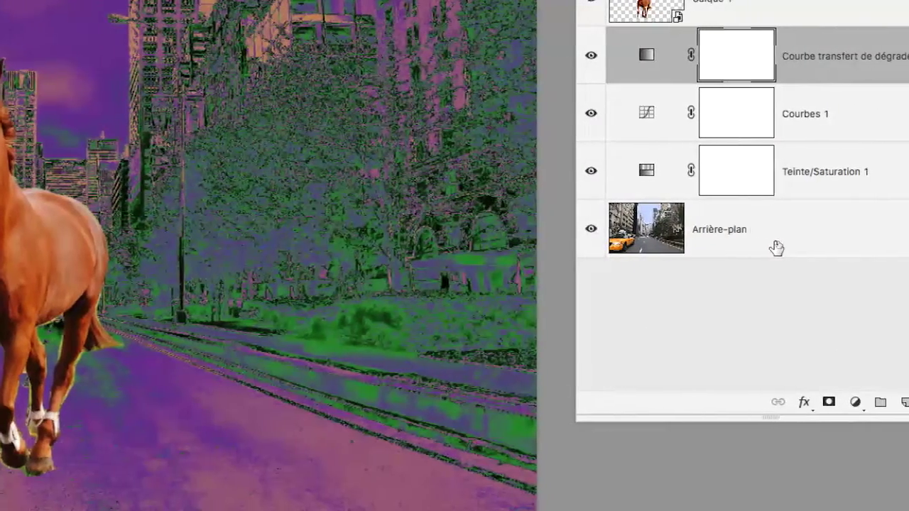
left_click(781, 244)
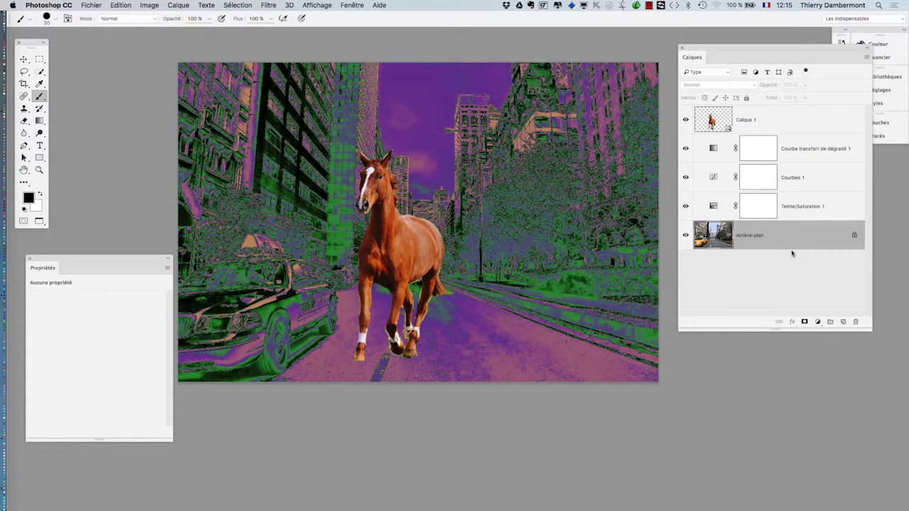
left_click_drag(871, 330, 829, 366)
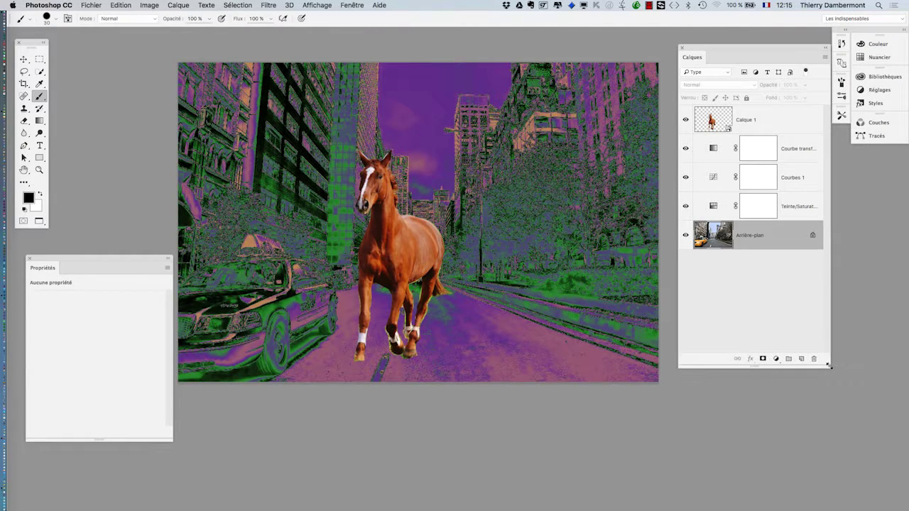
left_click_drag(739, 50, 727, 97)
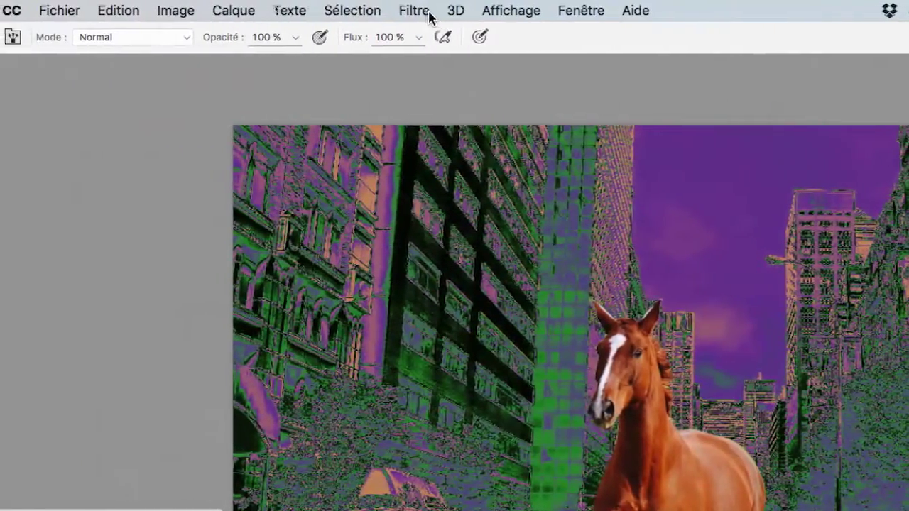
- Start a Gaussian Blur (Flou gaussien) on the Arrière-plan layer with a radius of 4.7 pixels
left_click(428, 10)
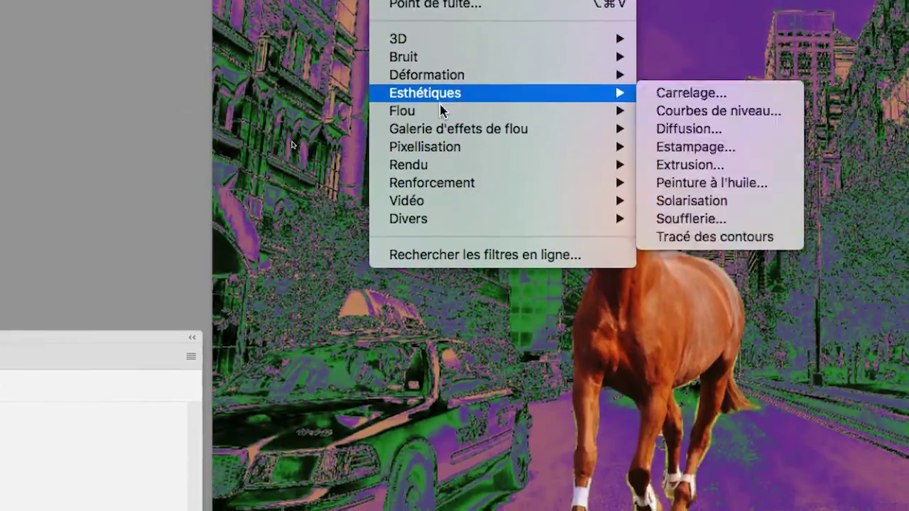
mouse_move(466, 295)
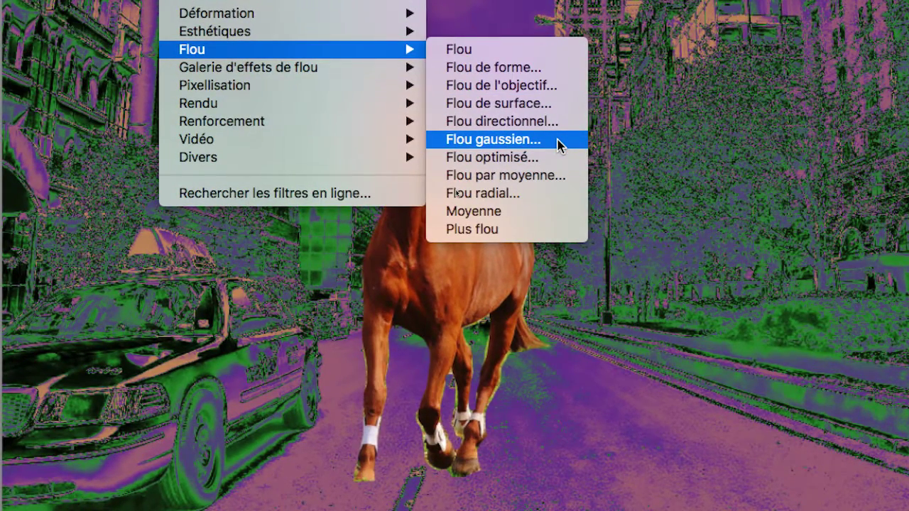
left_click(558, 145)
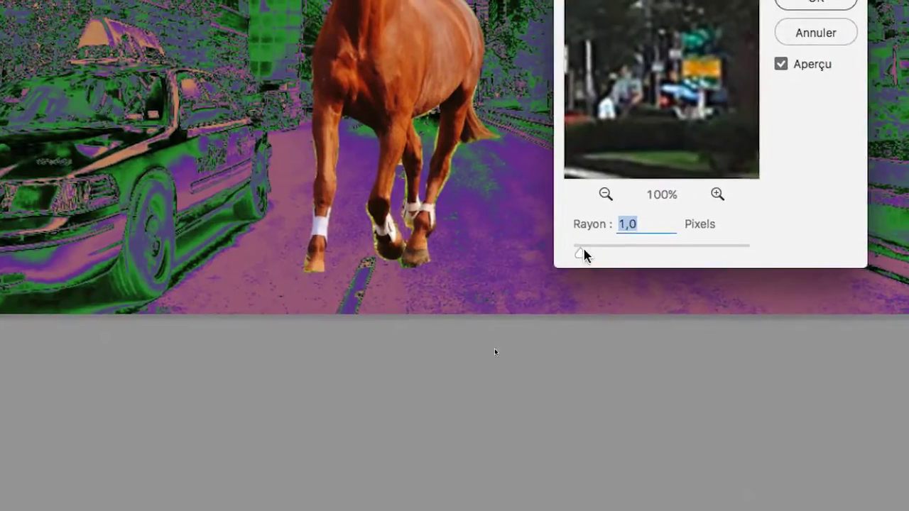
left_click_drag(563, 278, 601, 253)
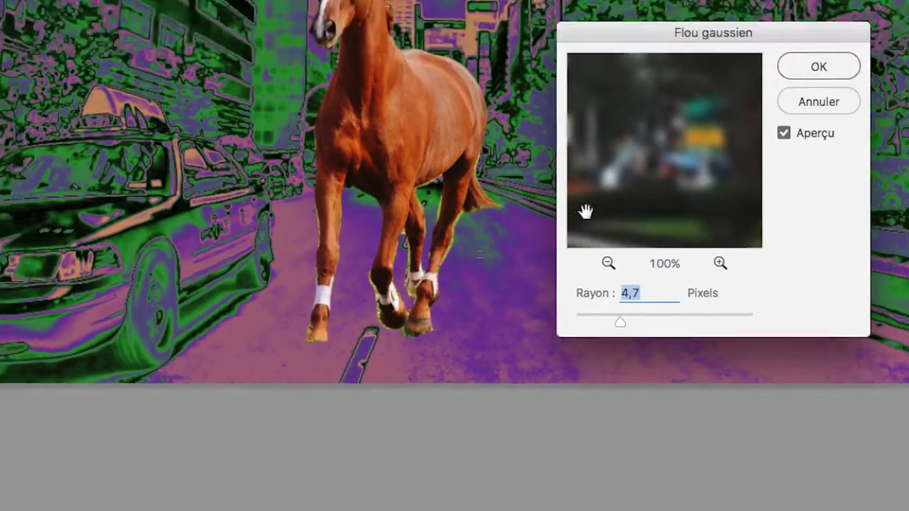
key("alt+super+8")
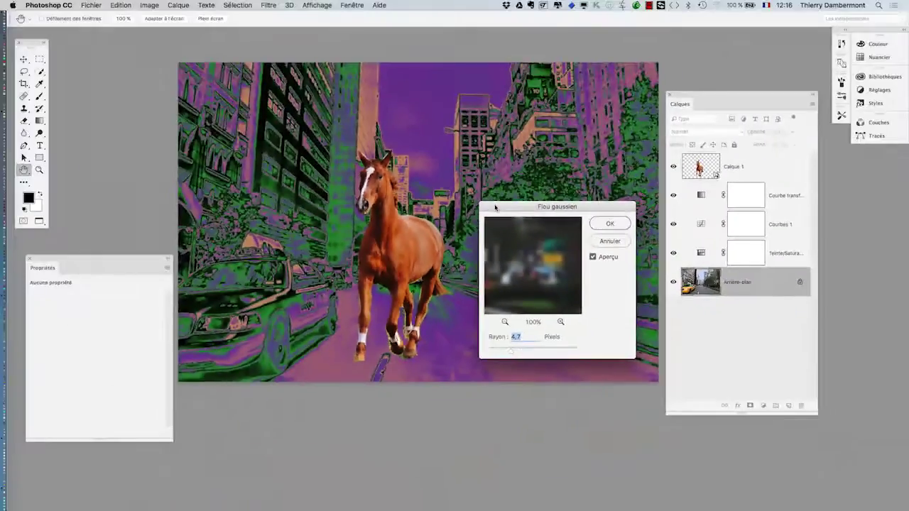
- Inspect other image areas in the blur preview, then apply the Gaussian Blur with a radius of 8.0 pixels
left_click_drag(495, 208, 502, 294)
left_click(538, 347)
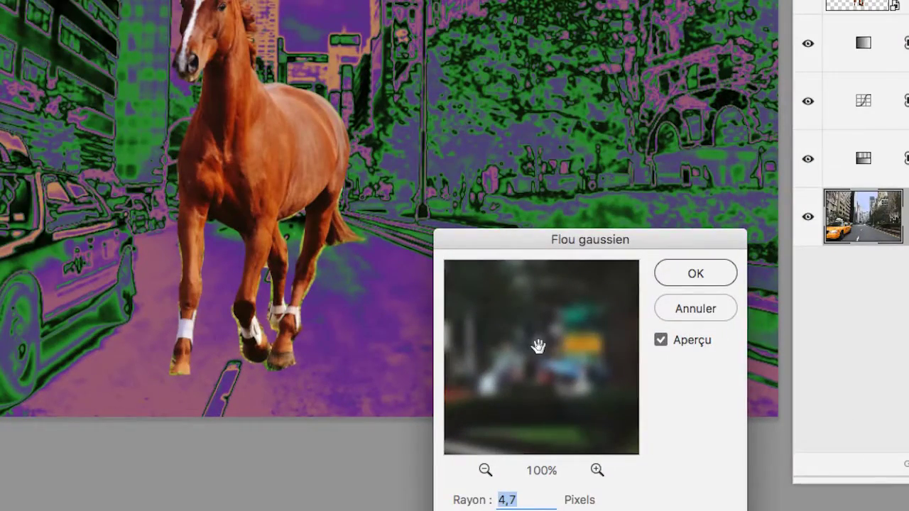
left_click_drag(539, 347, 600, 403)
left_click_drag(507, 320, 569, 402)
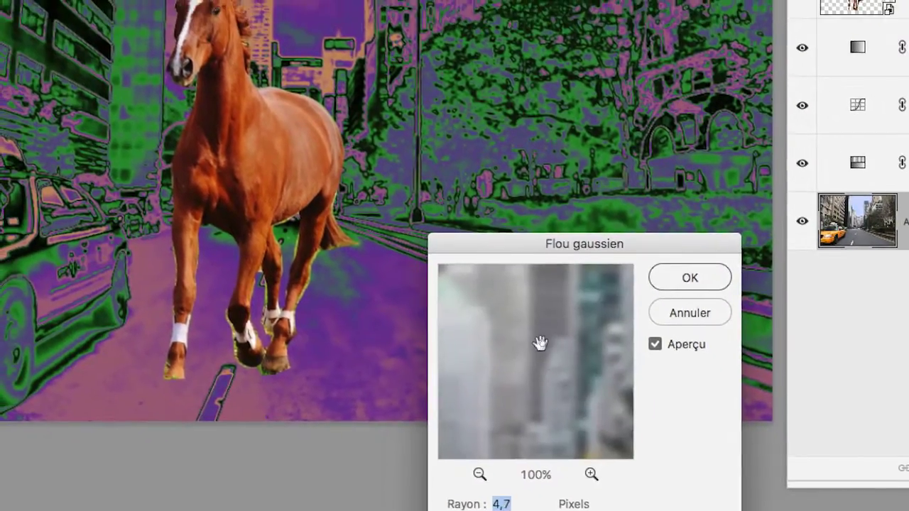
left_click_drag(543, 350, 546, 402)
left_click_drag(570, 306, 513, 402)
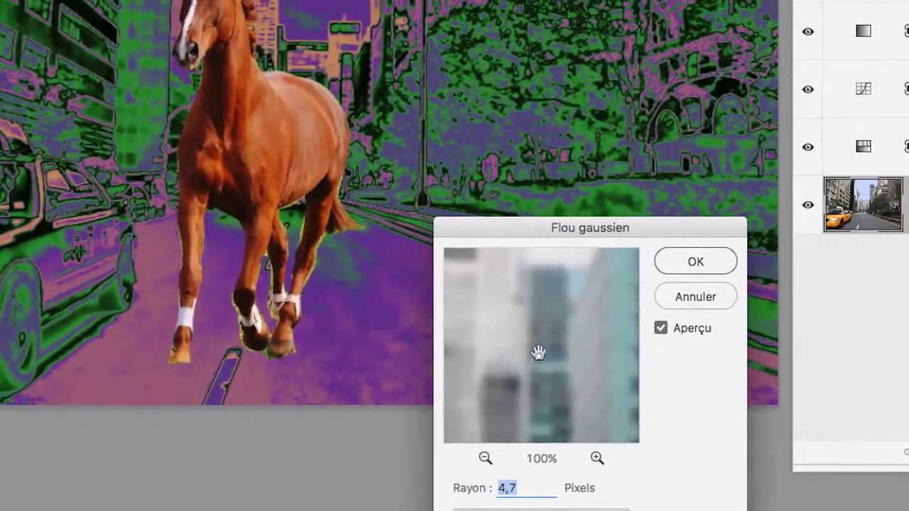
left_click_drag(538, 352, 538, 352)
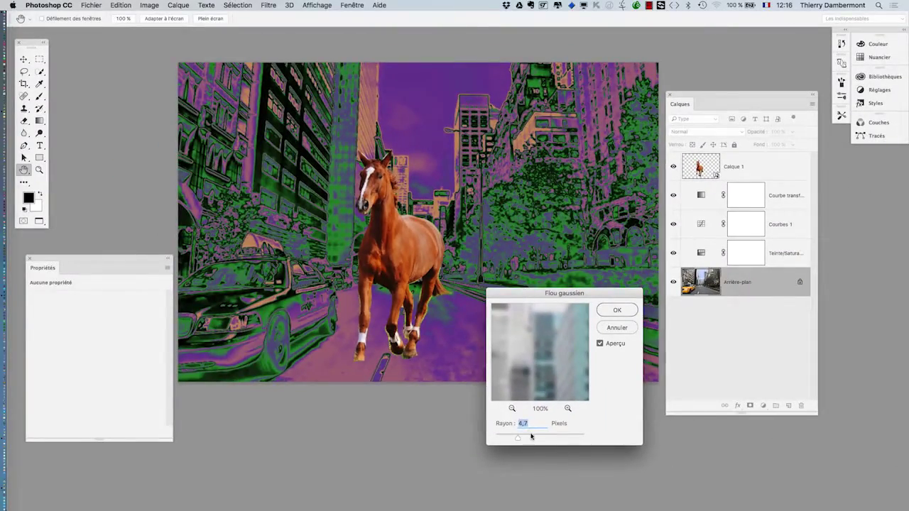
mouse_move(531, 437)
left_mouse_down()
mouse_move(518, 435)
mouse_move(526, 436)
left_mouse_up()
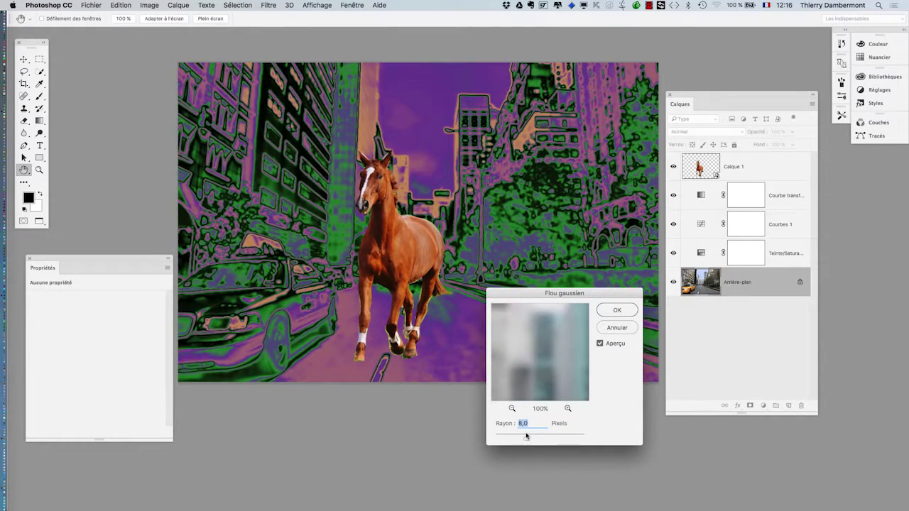
left_click(612, 314)
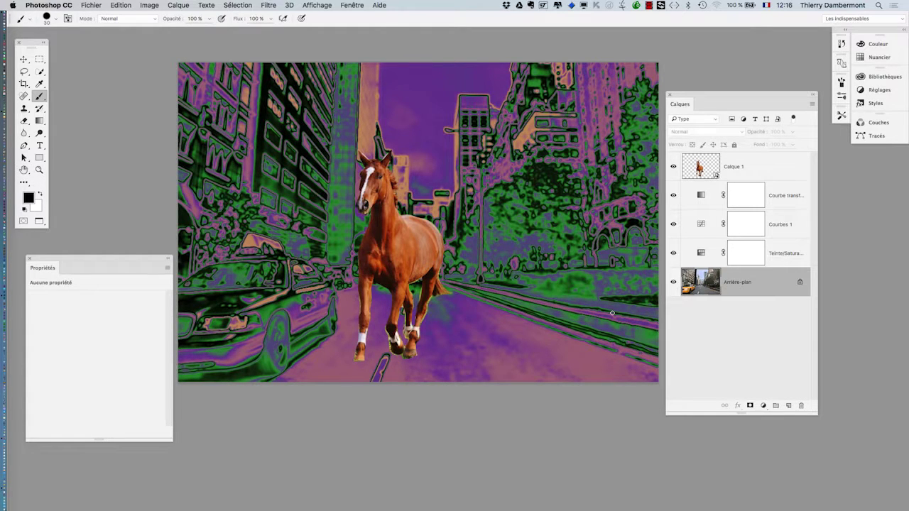
- Undo the Gaussian Blur applied directly to the Arrière-plan layer
left_click_drag(686, 95, 706, 92)
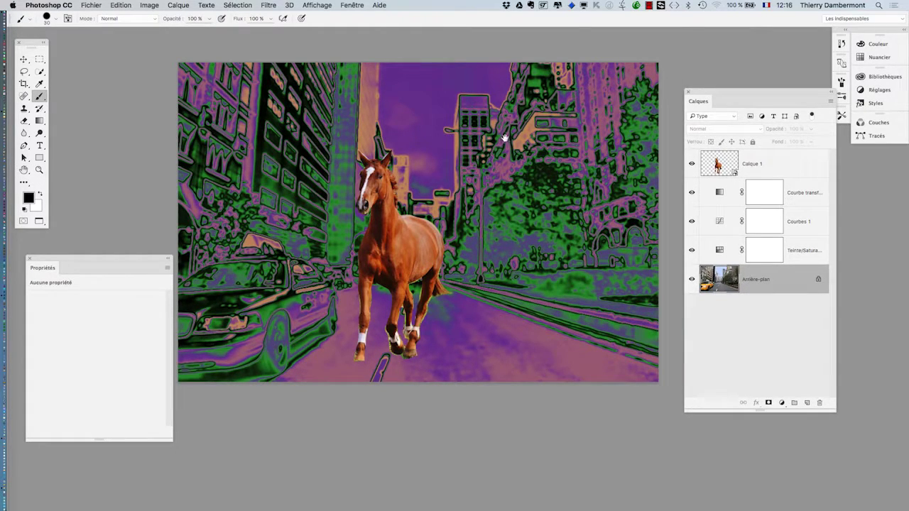
mouse_move(506, 138)
left_mouse_down()
mouse_move(537, 137)
mouse_move(518, 133)
left_mouse_up()
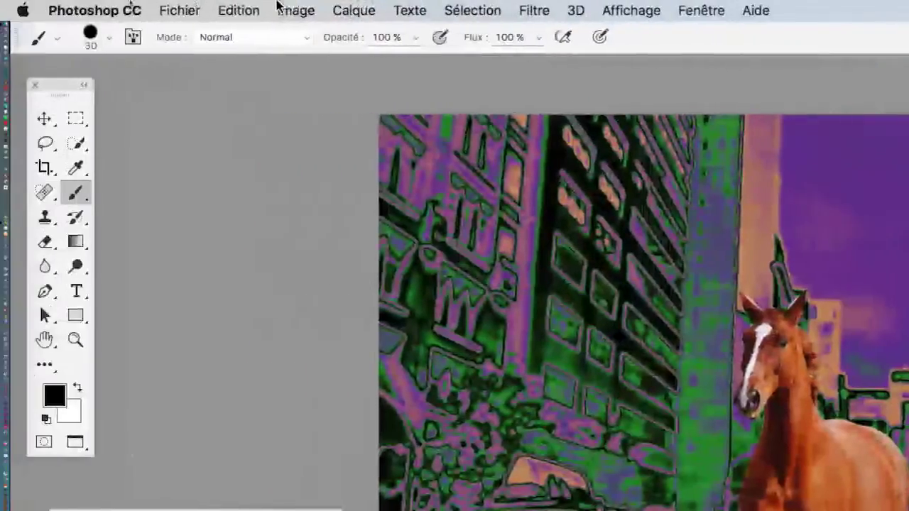
left_click(242, 9)
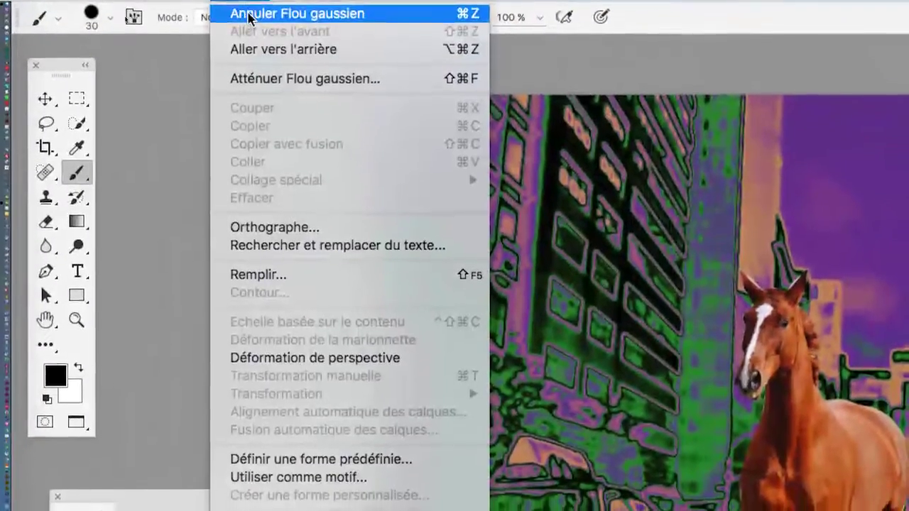
left_click(249, 16)
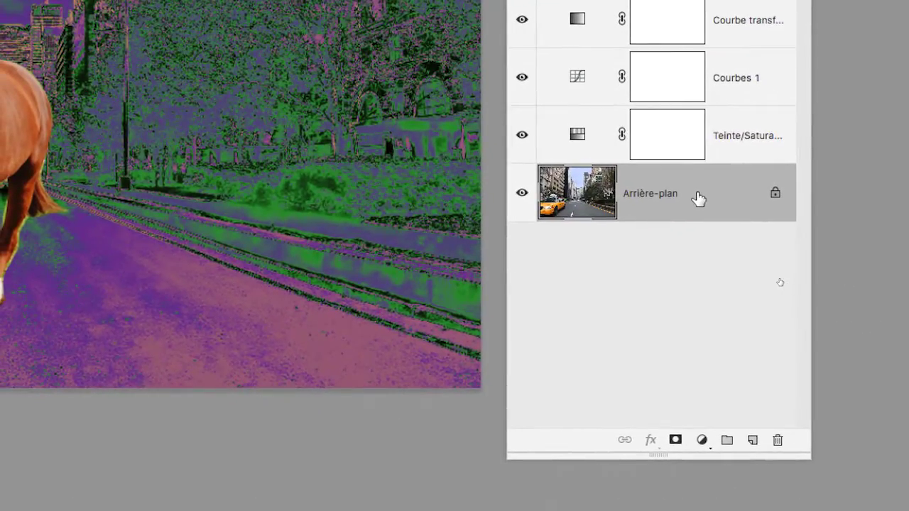
- Convert the Arrière-plan layer into a smart object
right_click(699, 196)
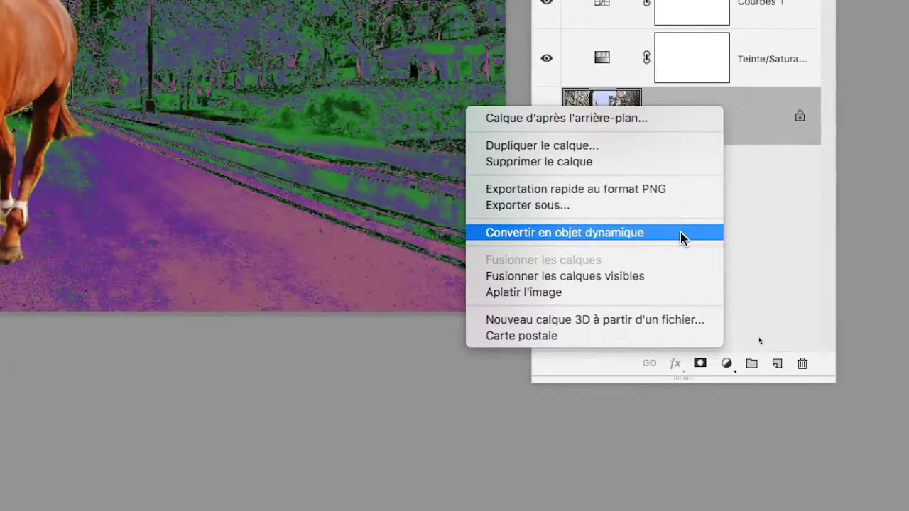
left_click(680, 234)
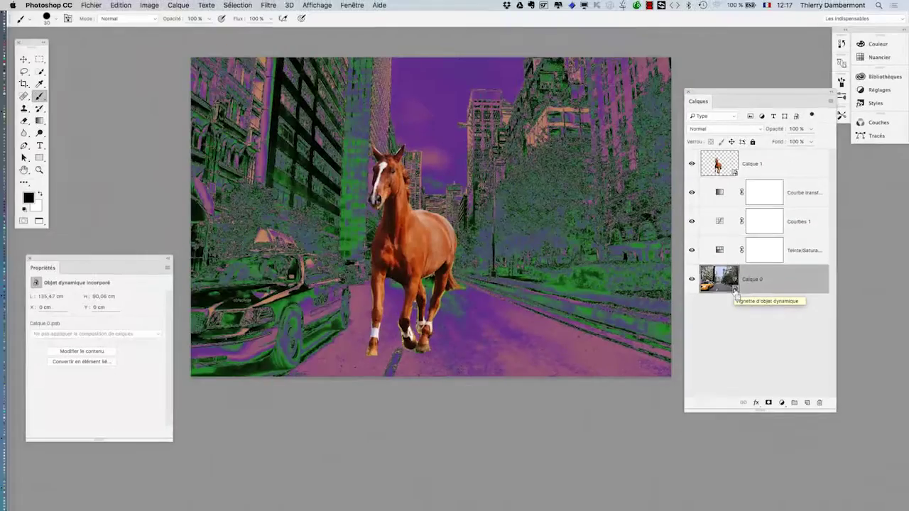
- Apply a Gaussian Blur with a radius of 8.0 pixels to the Calque 0 smart object
left_click_drag(736, 96, 750, 97)
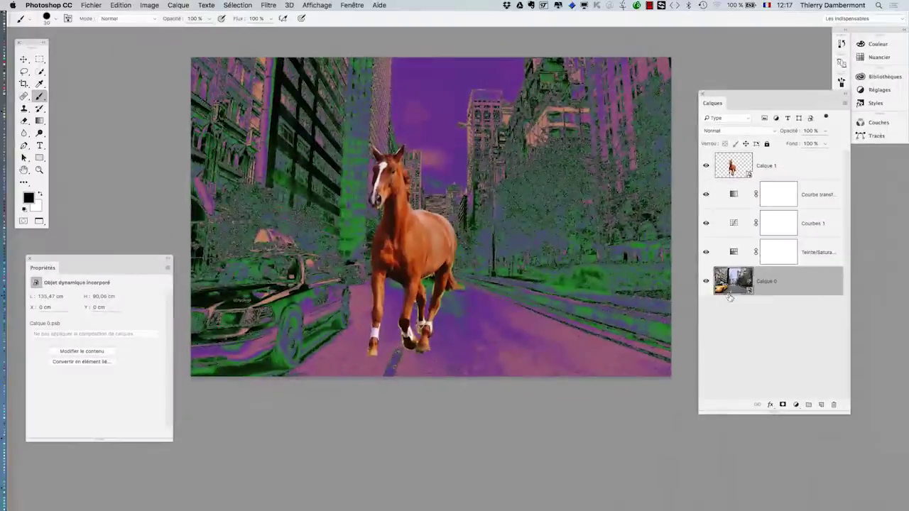
left_click(269, 17)
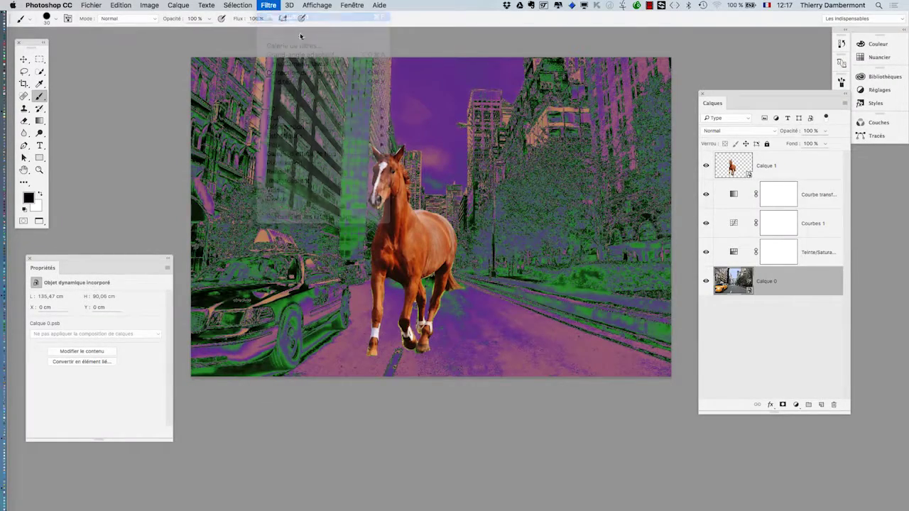
left_click(613, 309)
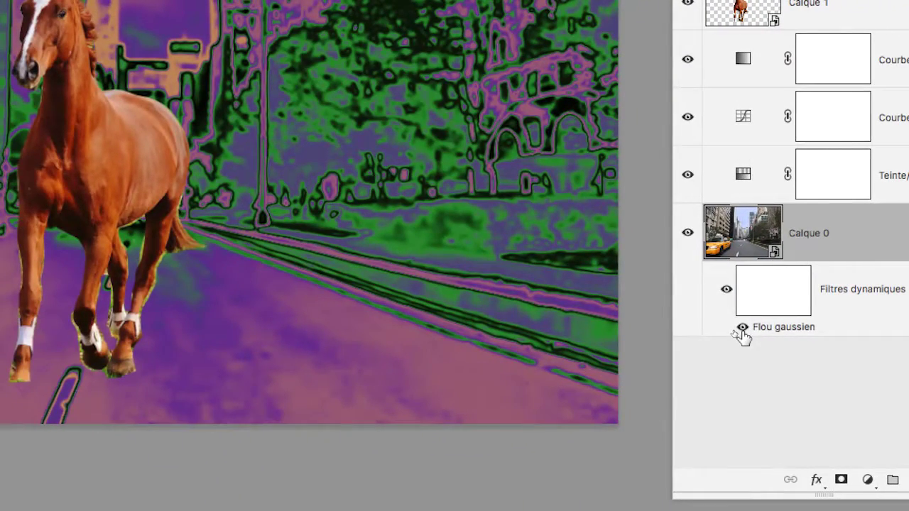
- Toggle the Flou gaussien smart filter off and on twice to compare the image with and without blur
left_click(742, 327)
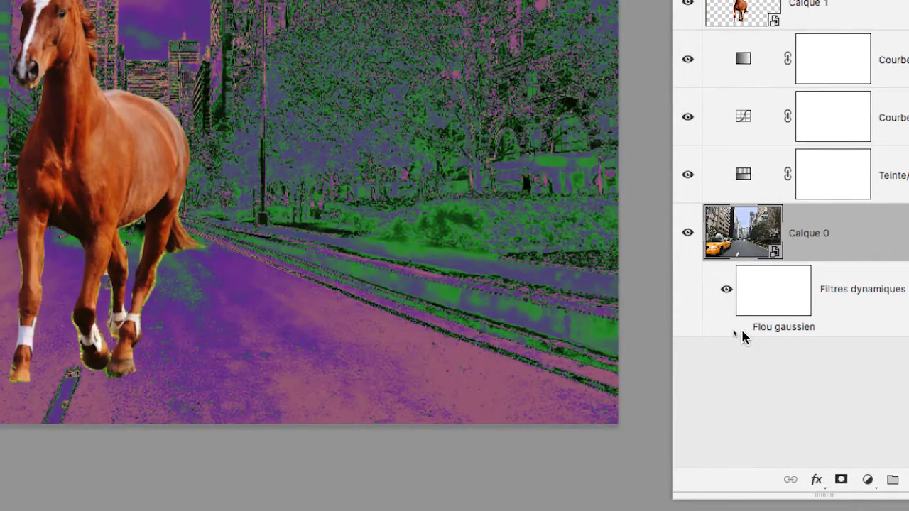
left_click(742, 329)
left_click(742, 330)
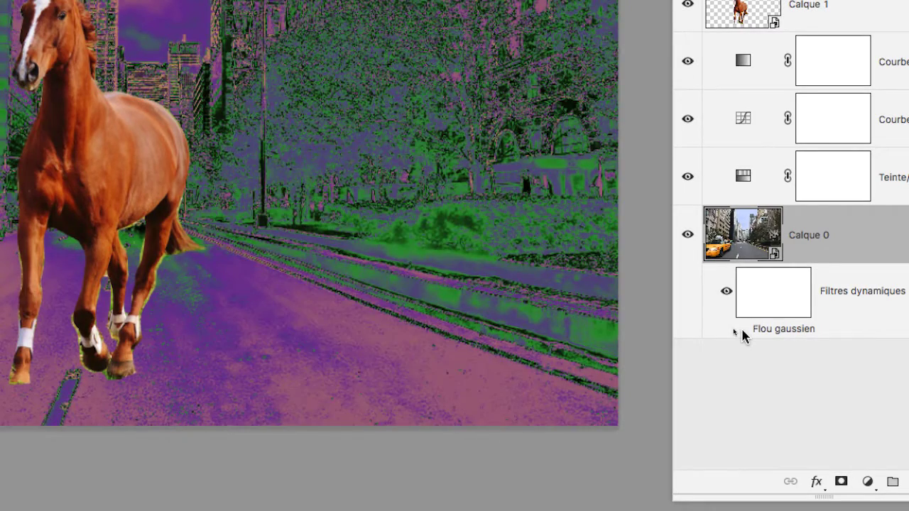
left_click(743, 330)
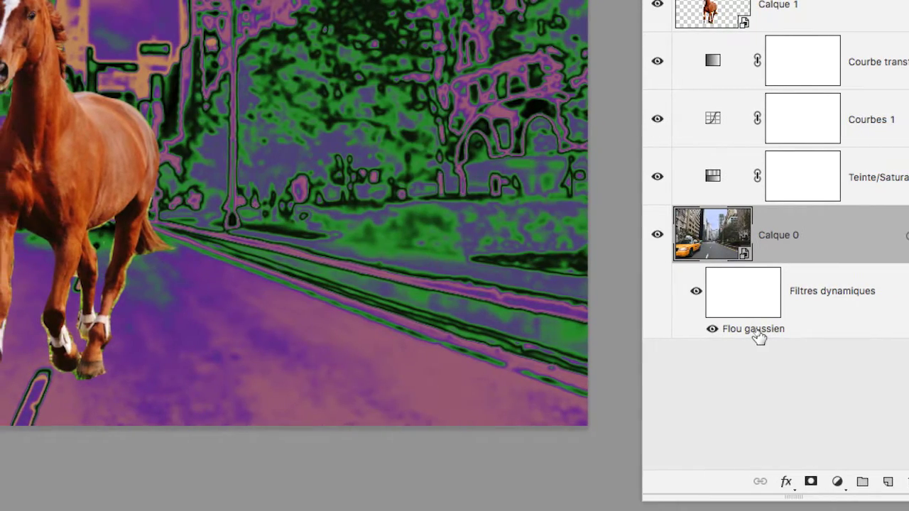
- Reopen the Flou gaussien smart filter on Calque 0 and set its radius to 27.5 pixels
double_click(787, 332)
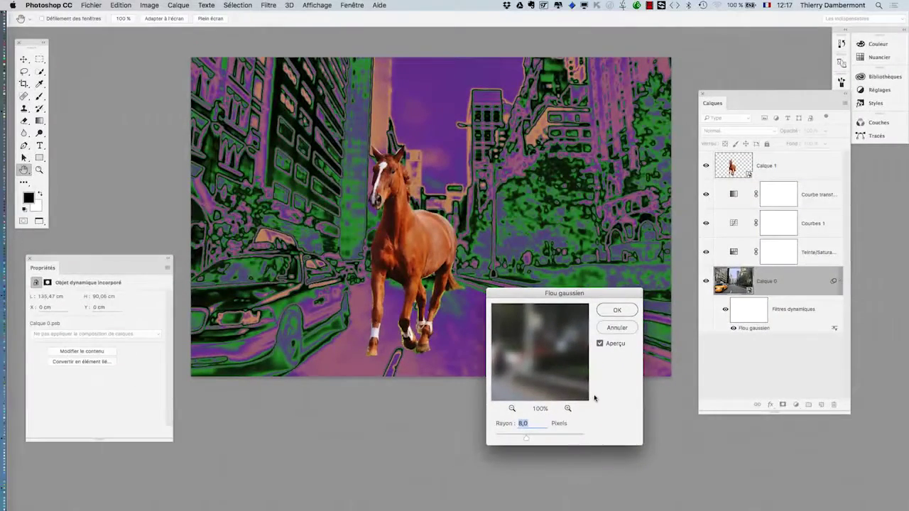
mouse_move(526, 438)
left_mouse_down()
mouse_move(550, 439)
mouse_move(537, 439)
left_mouse_up()
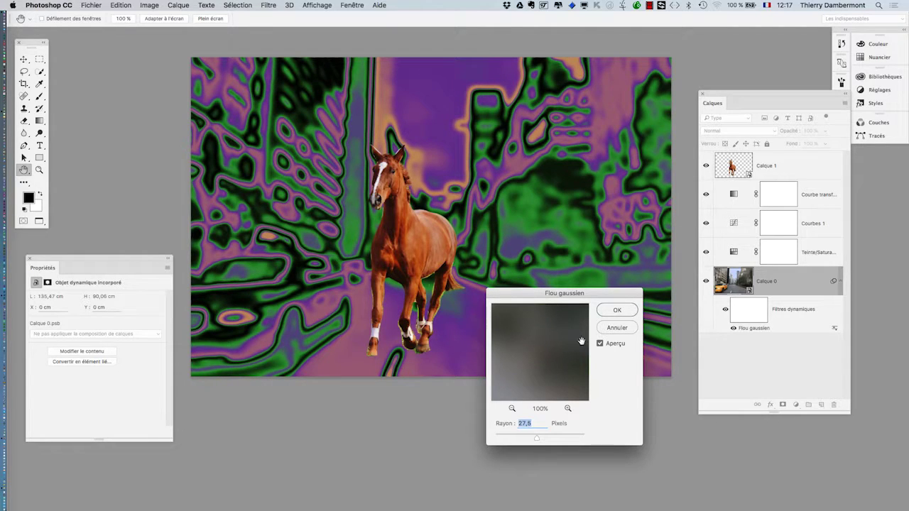
left_click(616, 311)
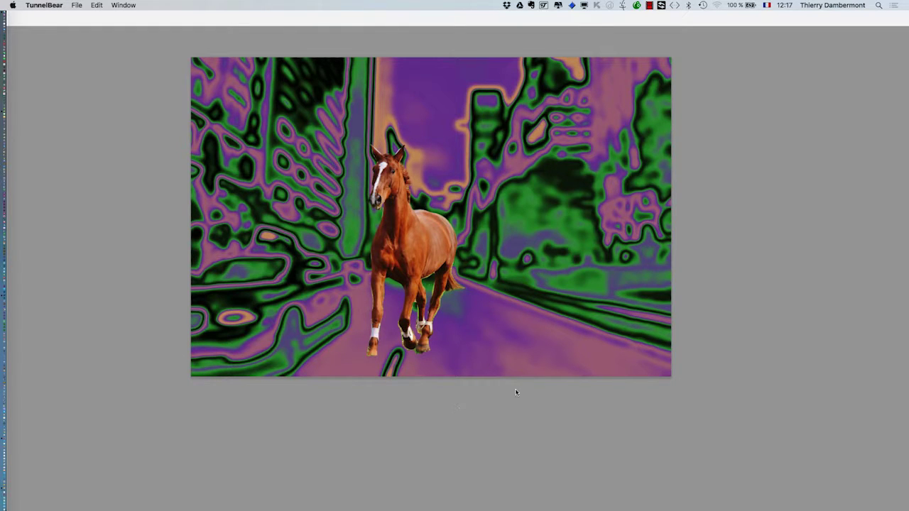
- Return to Photoshop and move the Properties and Layers panels farther away from the image
left_click(453, 422)
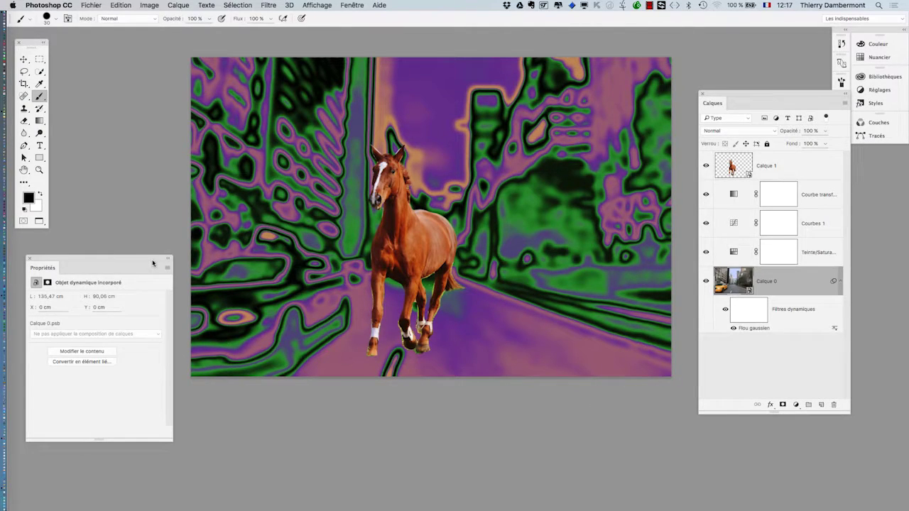
left_click_drag(153, 262, 128, 244)
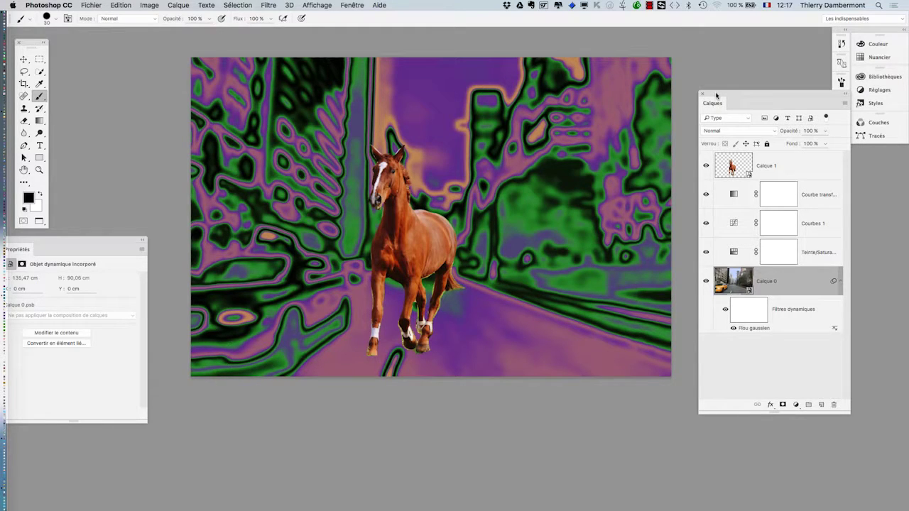
mouse_move(716, 94)
left_mouse_down()
mouse_move(721, 108)
mouse_move(729, 69)
mouse_move(726, 90)
left_mouse_up()
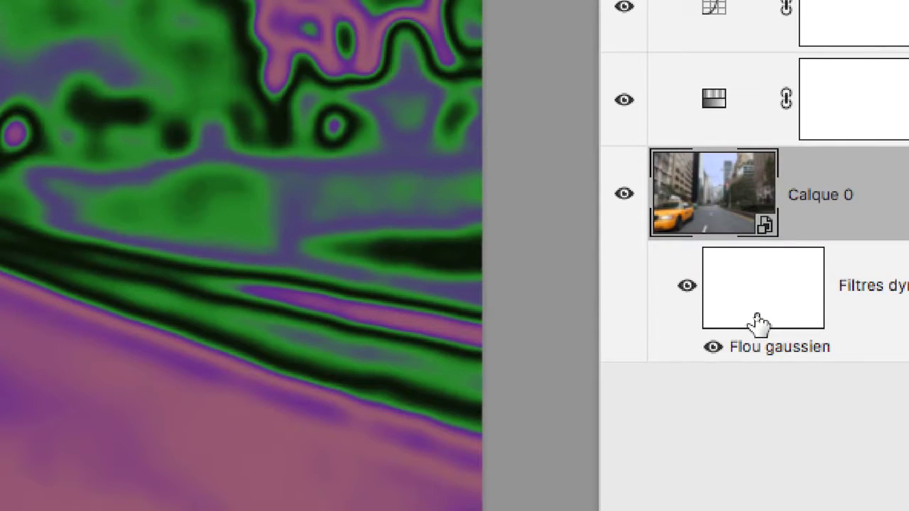
- Target the smart filter mask of Calque 0 and set up the Gradient tool with a black-to-white linear gradient
left_click(759, 321)
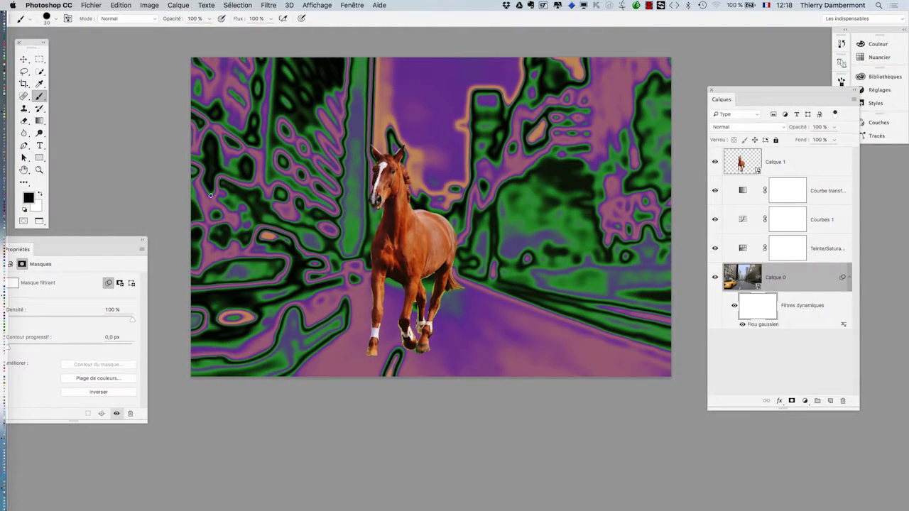
left_click(40, 121)
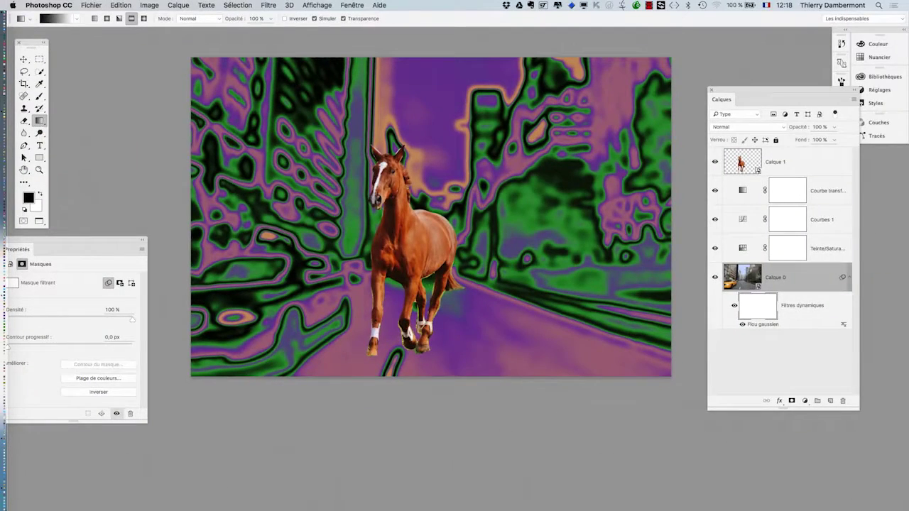
left_click(77, 19)
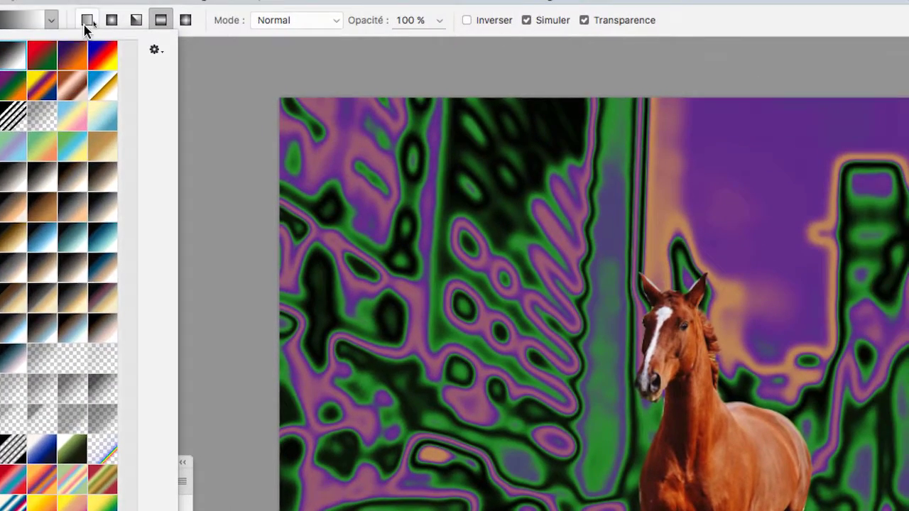
left_click(86, 23)
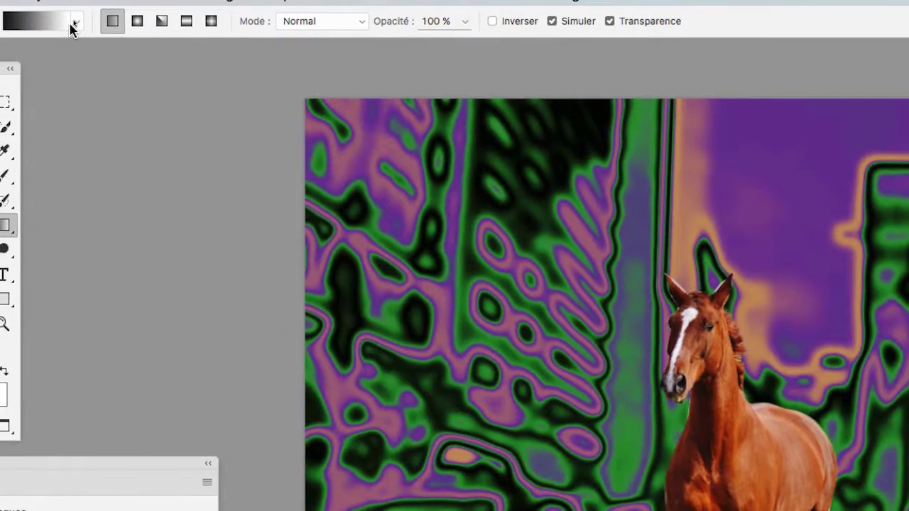
left_click(47, 20)
left_click(86, 22)
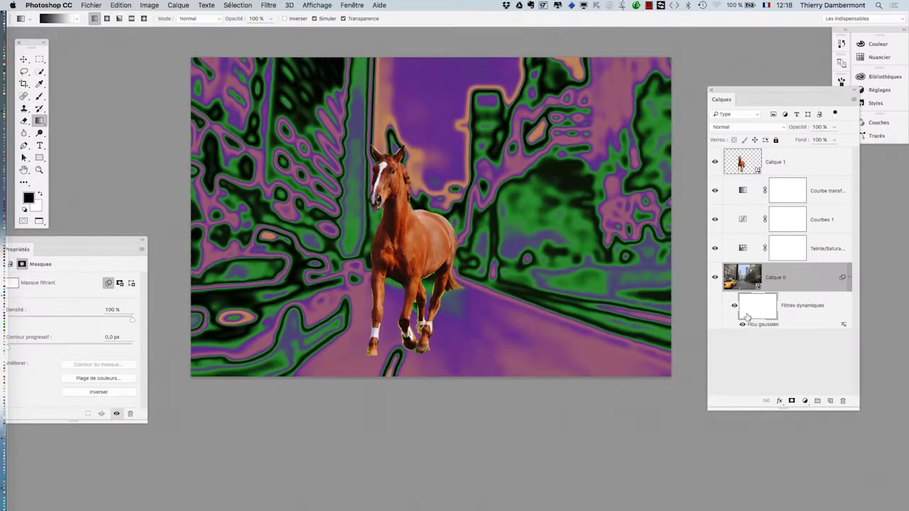
- Draw linear gradients across the filter mask in vertical, horizontal and diagonal directions to try blurring different parts of the street
left_click_drag(475, 171, 455, 313)
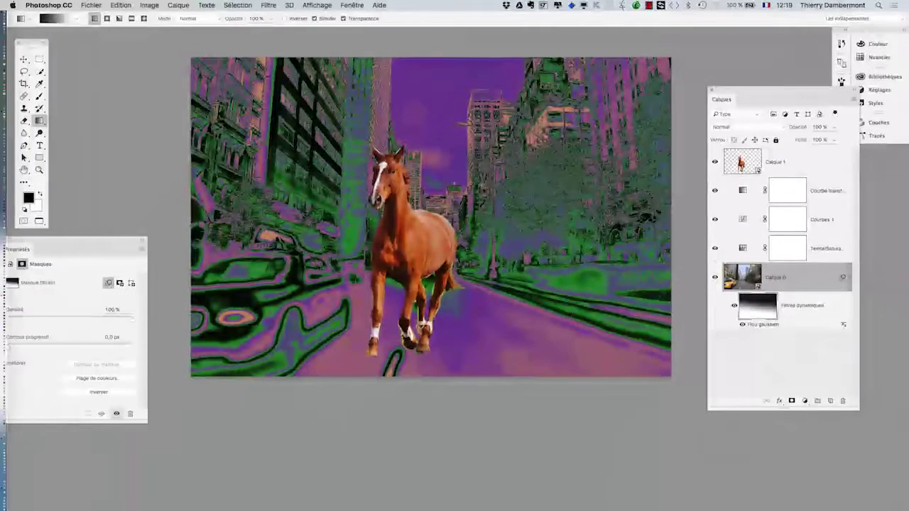
left_click_drag(445, 276, 459, 155)
left_click_drag(509, 198, 260, 222)
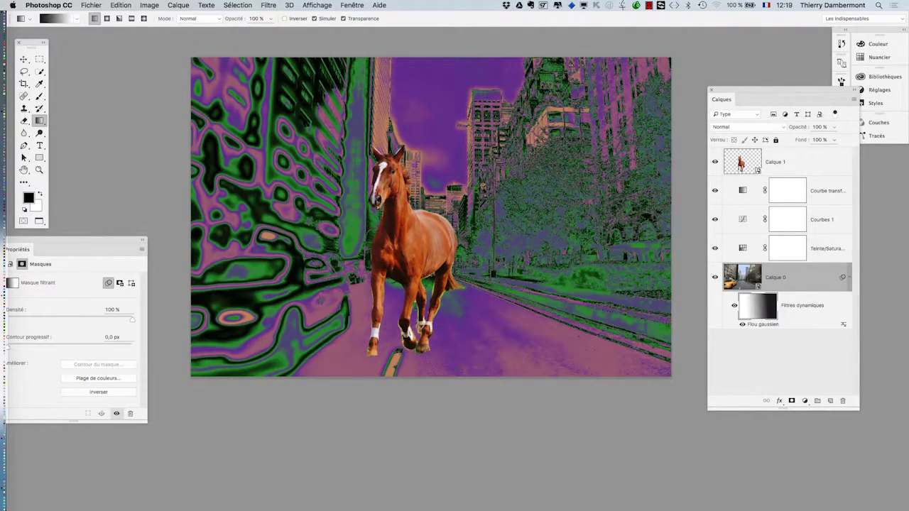
left_click_drag(413, 145, 416, 270)
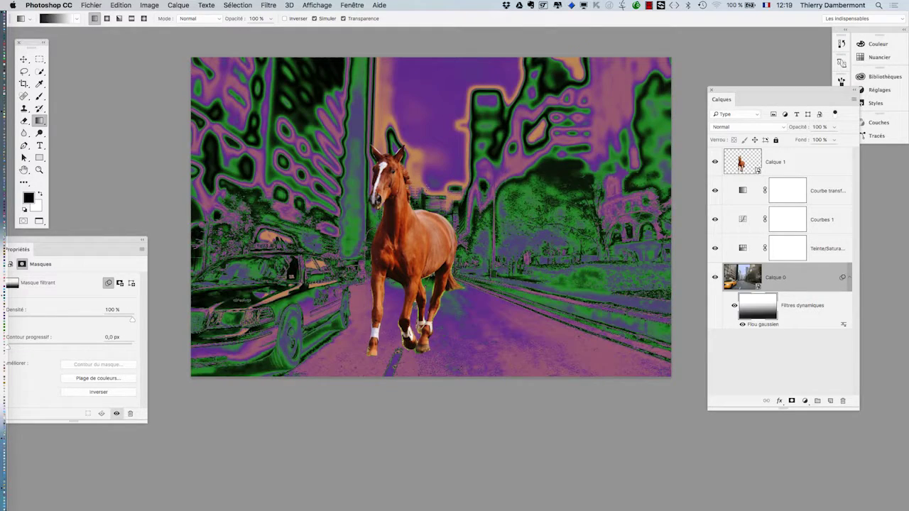
left_click_drag(507, 235, 378, 234)
left_click_drag(283, 267, 493, 166)
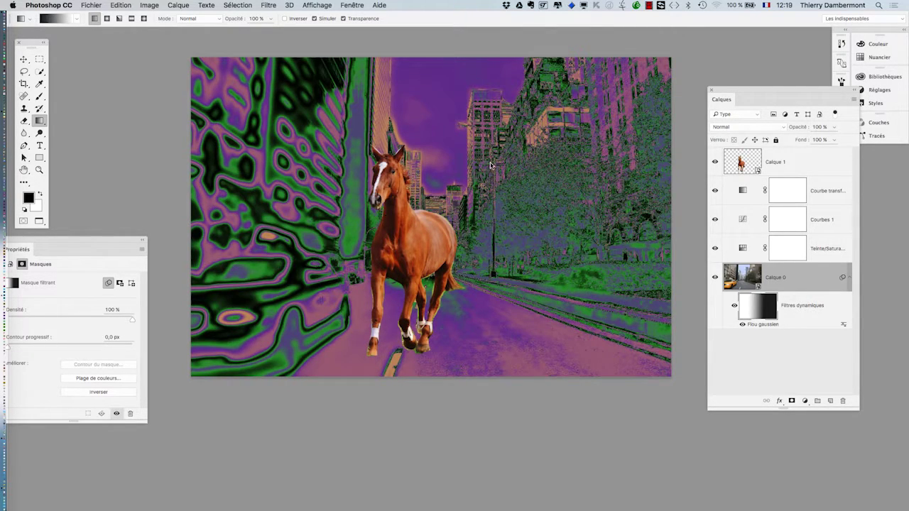
left_click_drag(549, 189, 402, 200)
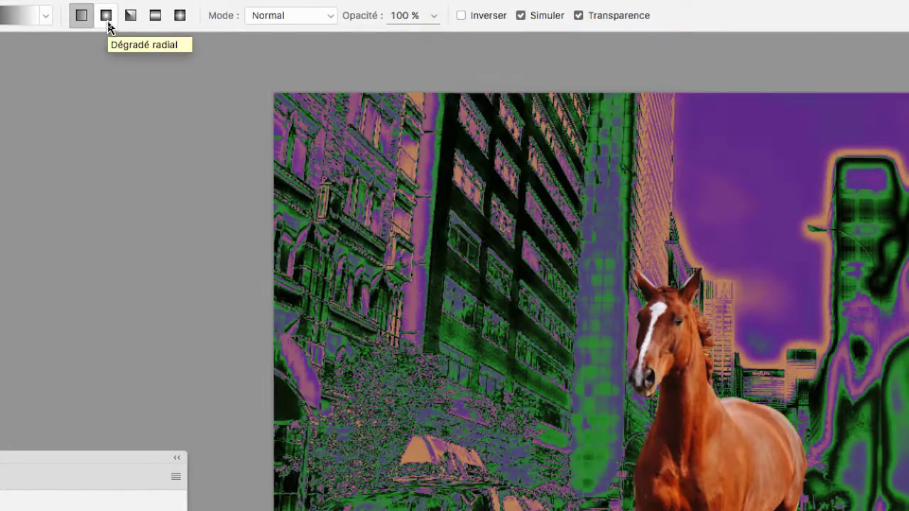
- Switch to a radial gradient and redraw the filter mask outward from the horse, the second time with a larger radius
left_click(106, 21)
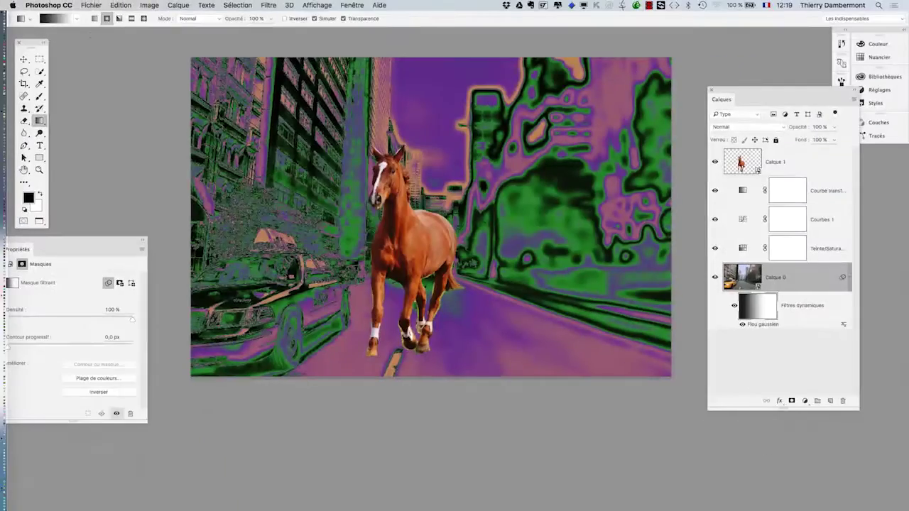
left_click_drag(442, 217, 561, 108)
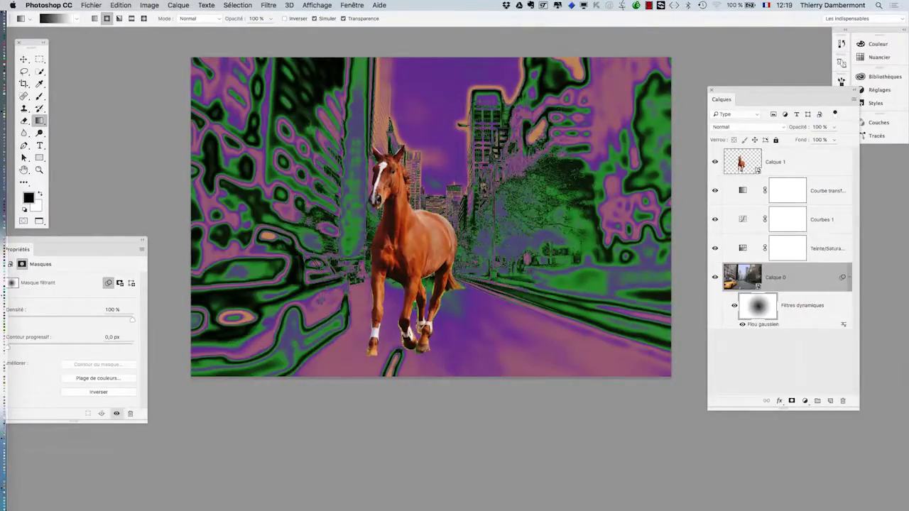
left_click_drag(414, 217, 597, 94)
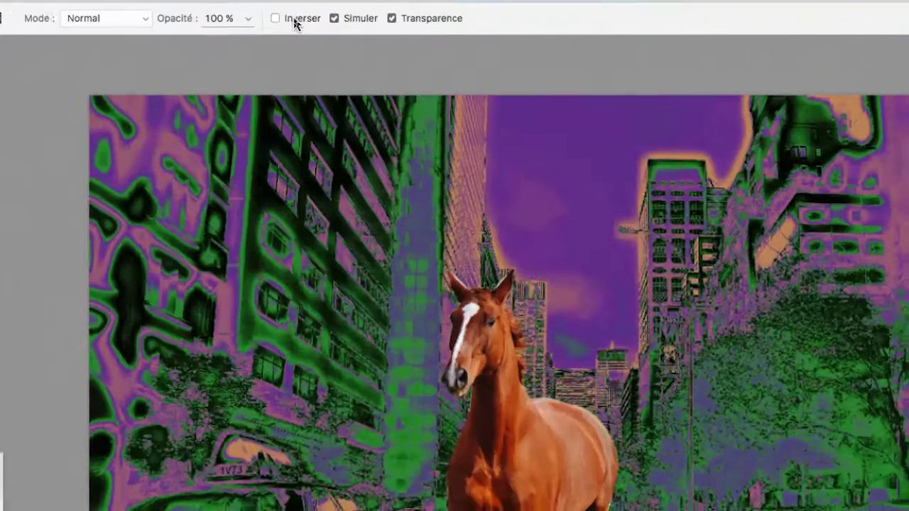
- Reverse the radial gradient and redraw it on the filter mask from the horse outward, trying lengths that extend beyond the image edges
left_click(294, 20)
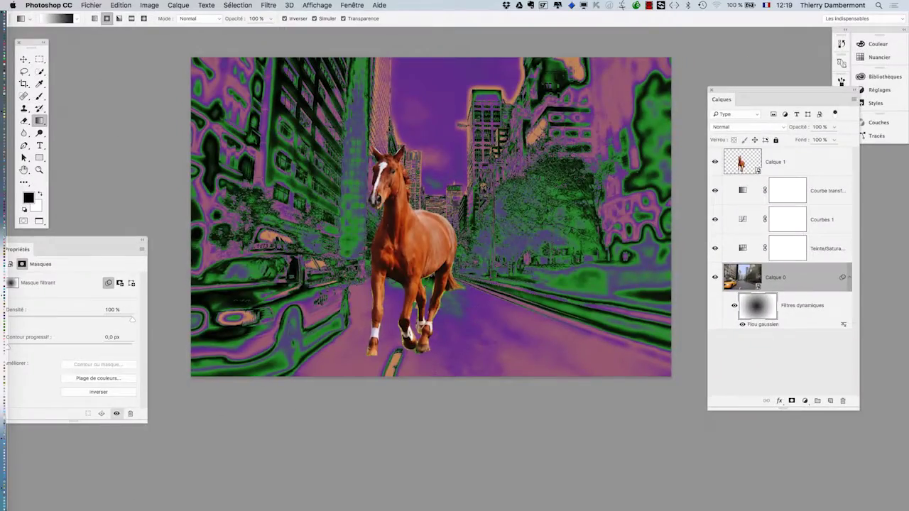
left_click_drag(418, 218, 517, 105)
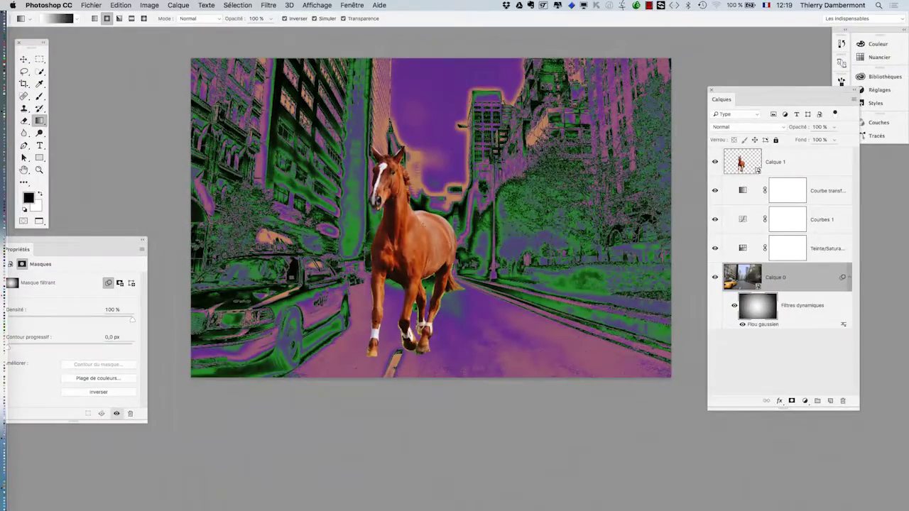
scroll(429, 238, "down", 5)
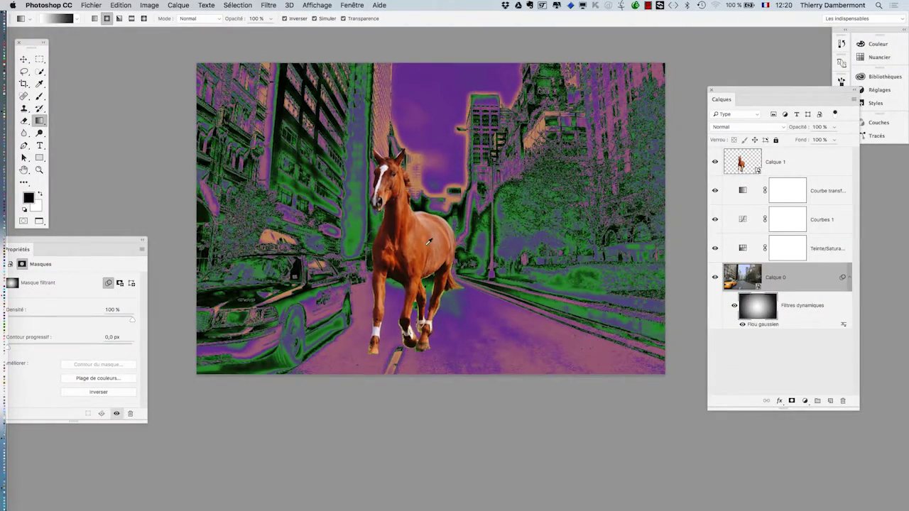
scroll(425, 242, "down", 2)
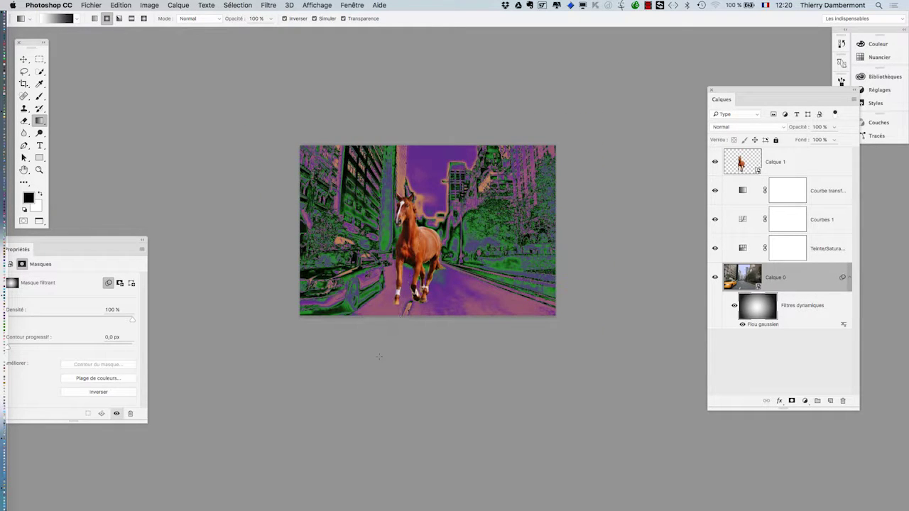
left_click_drag(419, 230, 203, 396)
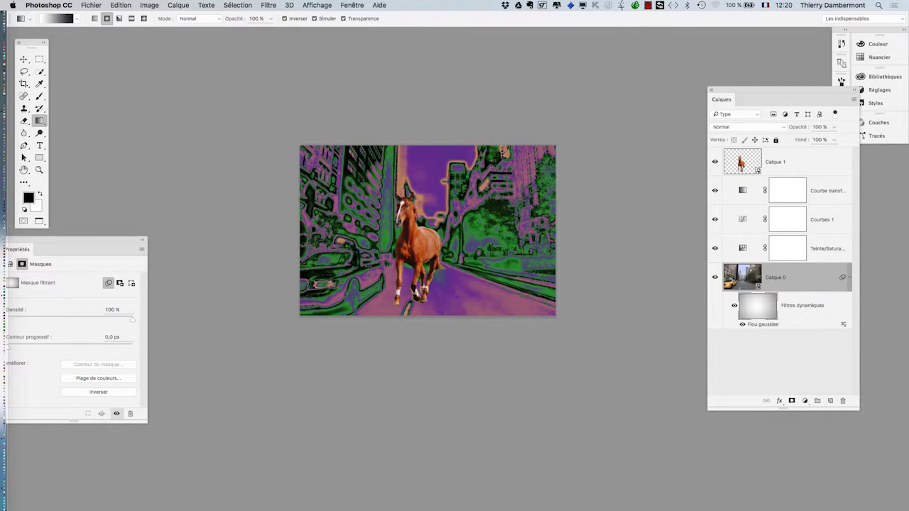
left_click_drag(430, 223, 288, 431)
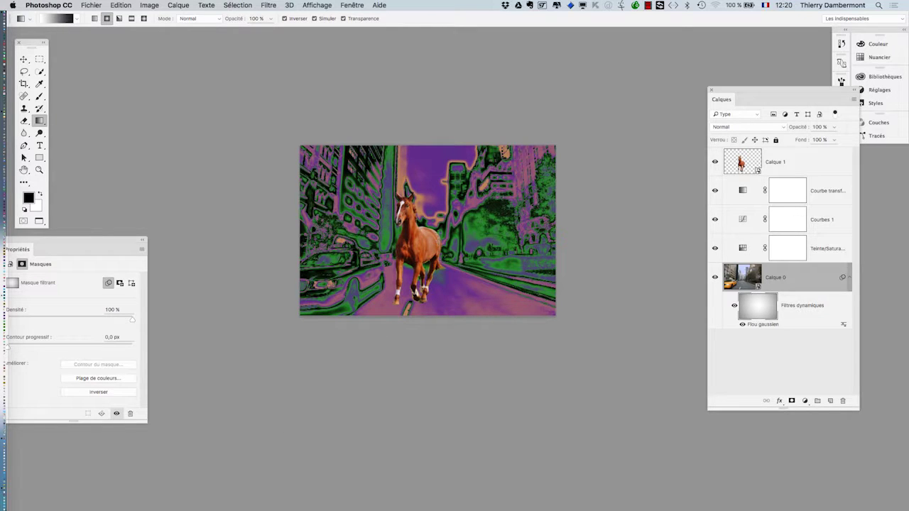
left_click_drag(440, 231, 451, 373)
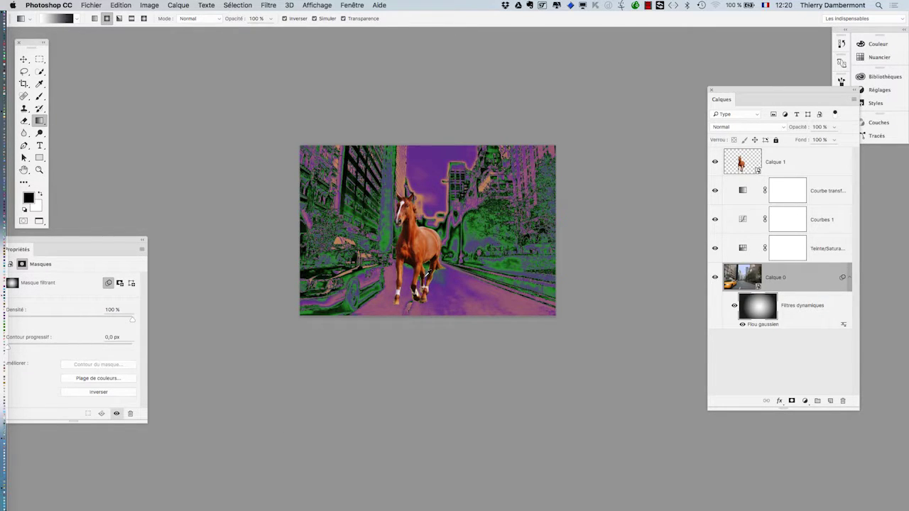
scroll(427, 272, "up", 6)
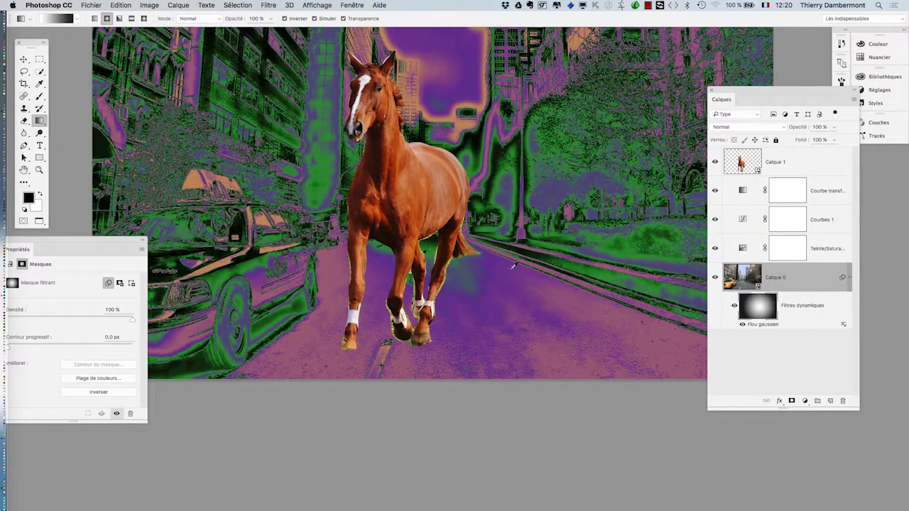
scroll(513, 266, "down", 3)
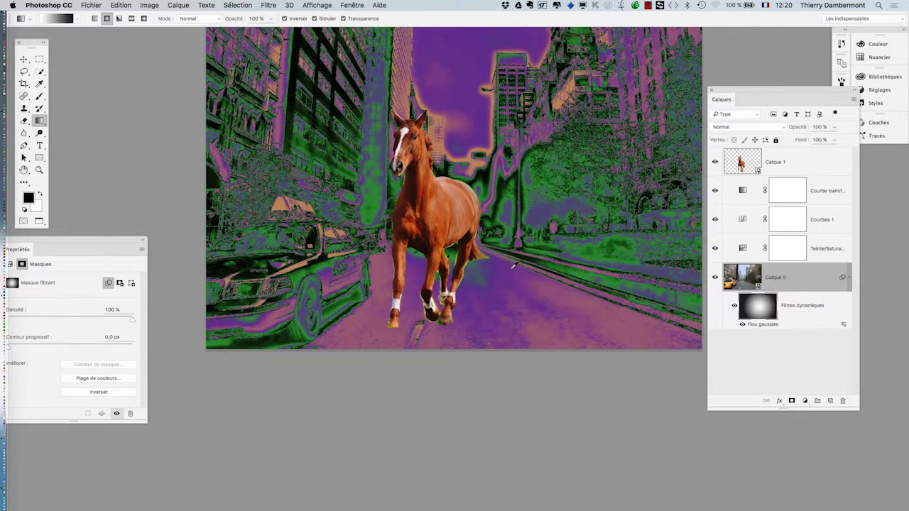
left_click(91, 5)
left_click(120, 98)
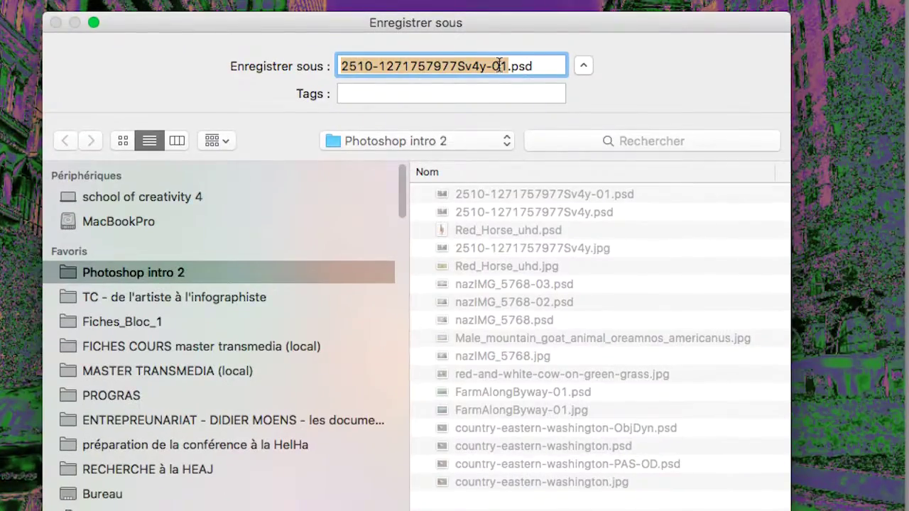
left_click(509, 66)
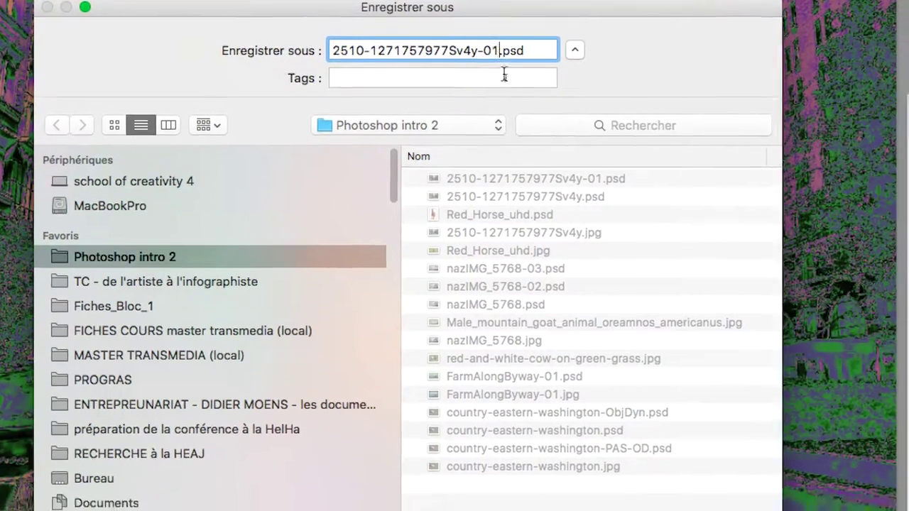
key("BackSpace")
type("2")
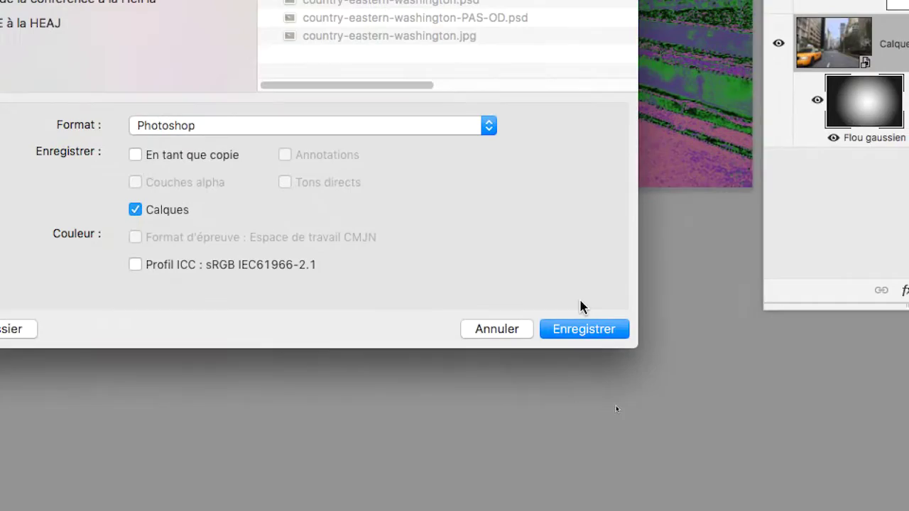
left_click(584, 328)
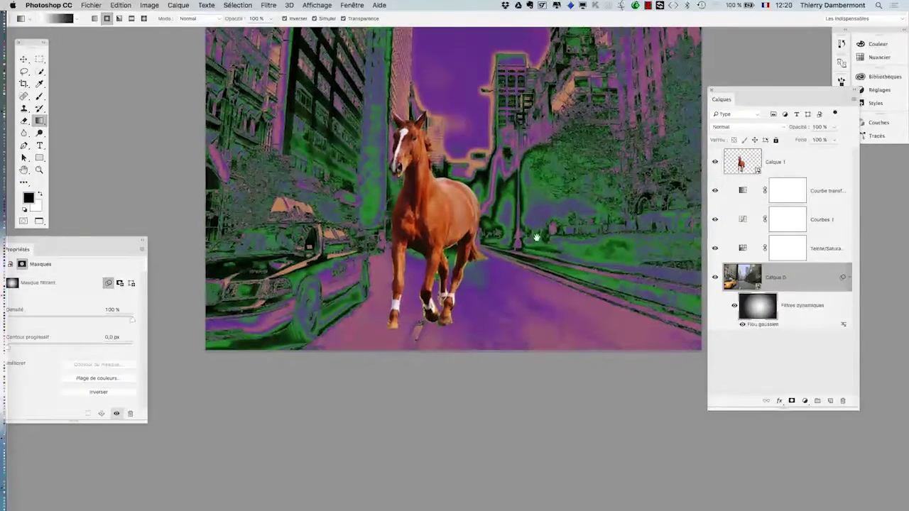
- Open the gradient map layer's settings and try the black-to-brown and the yellow, violet, orange and blue gradient presets
left_click_drag(537, 237, 519, 265)
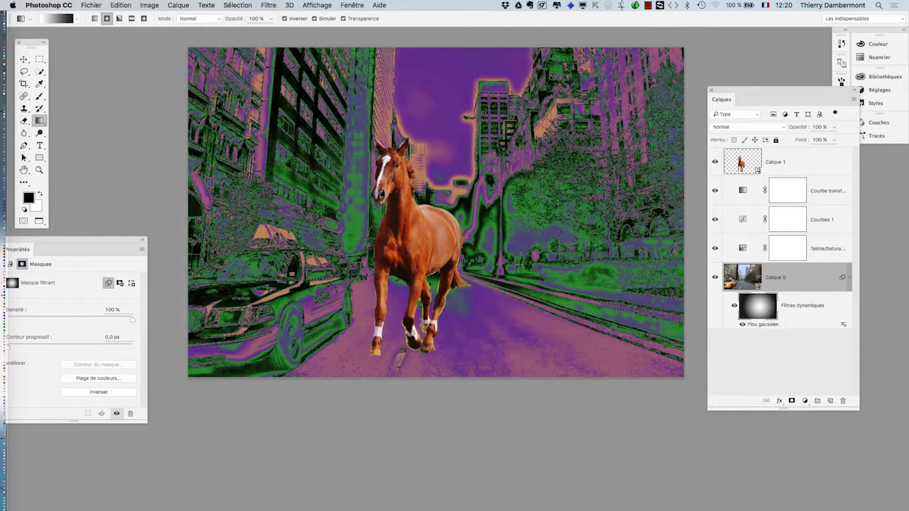
left_click(747, 195)
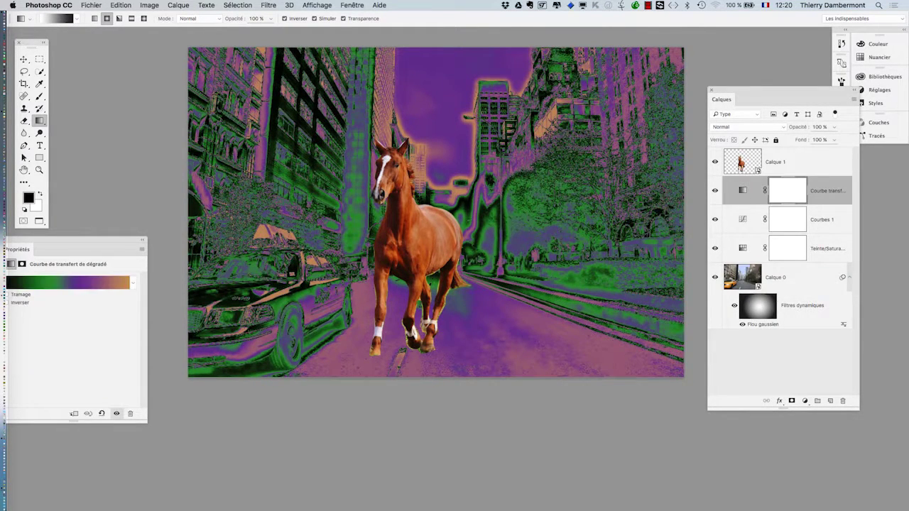
left_click_drag(102, 242, 767, 43)
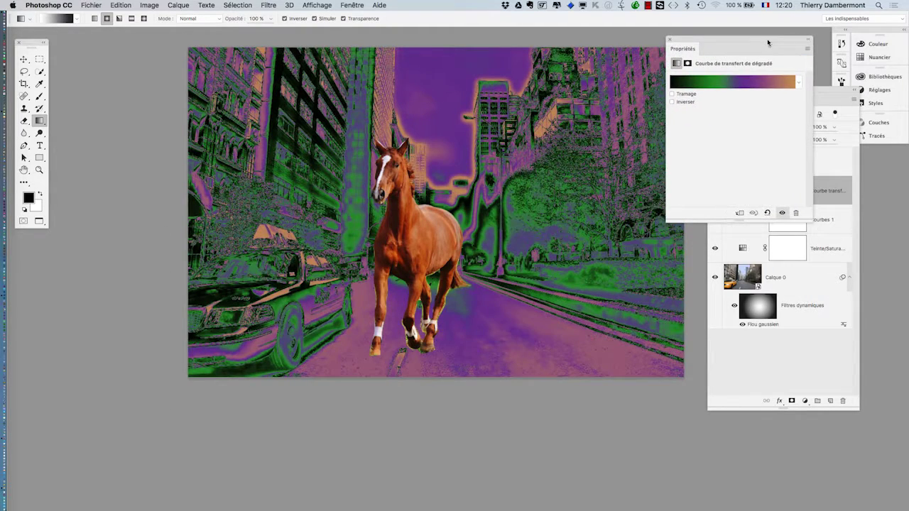
left_click(798, 84)
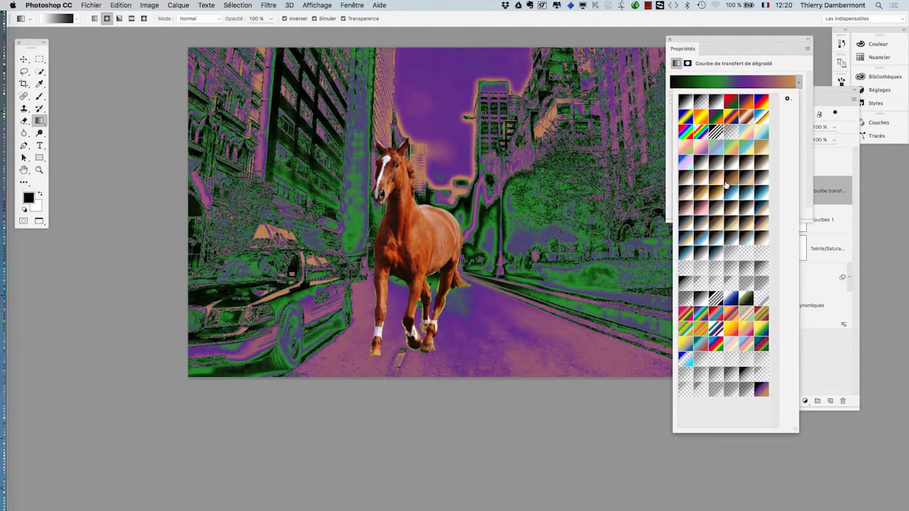
left_click(725, 182)
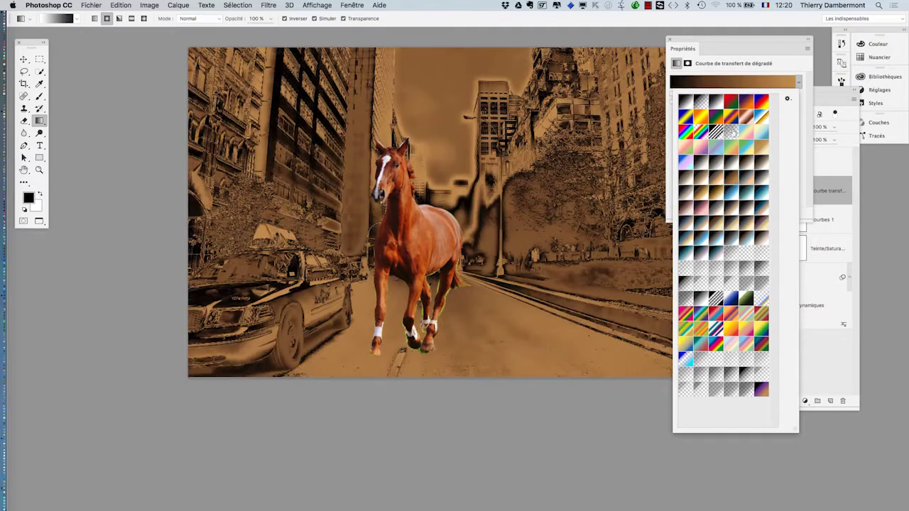
left_click(726, 118)
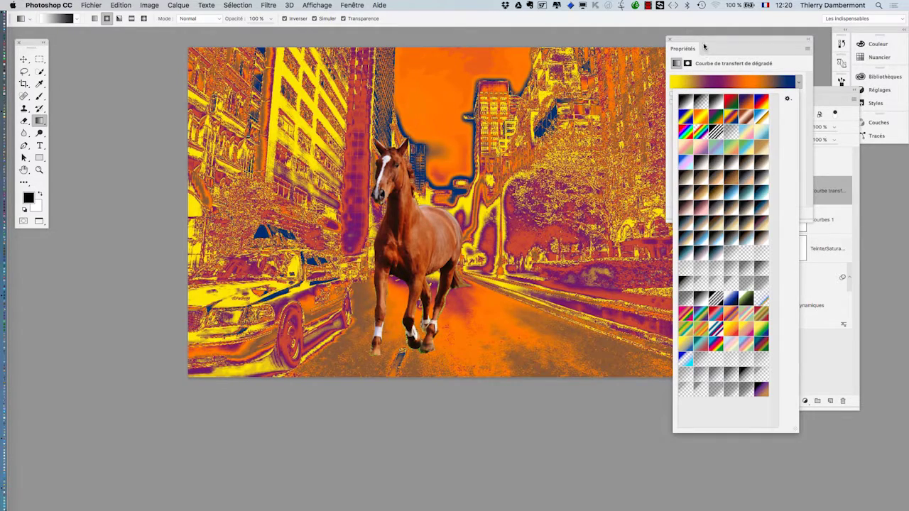
left_click_drag(714, 44, 78, 235)
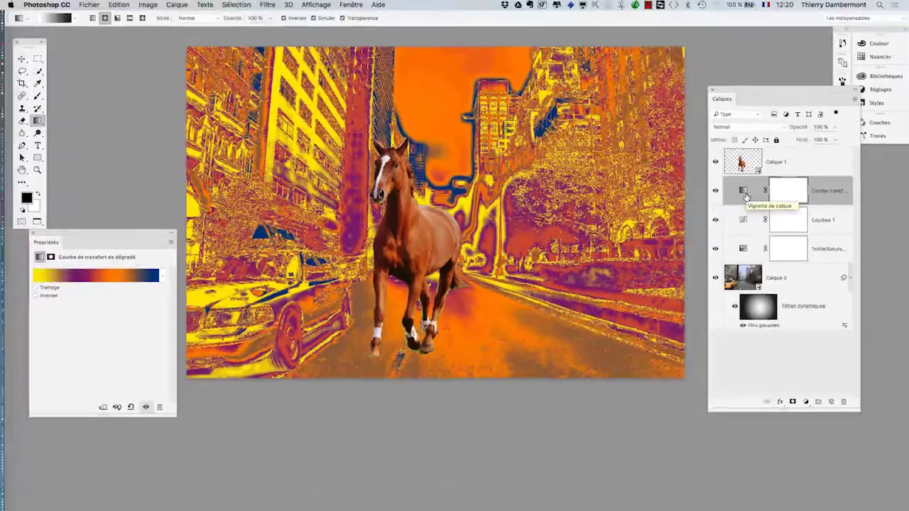
- Try sepia, green and blue presets on the gradient map layer, ending with a black-to-blue gradient
left_click(162, 278)
left_click(102, 305)
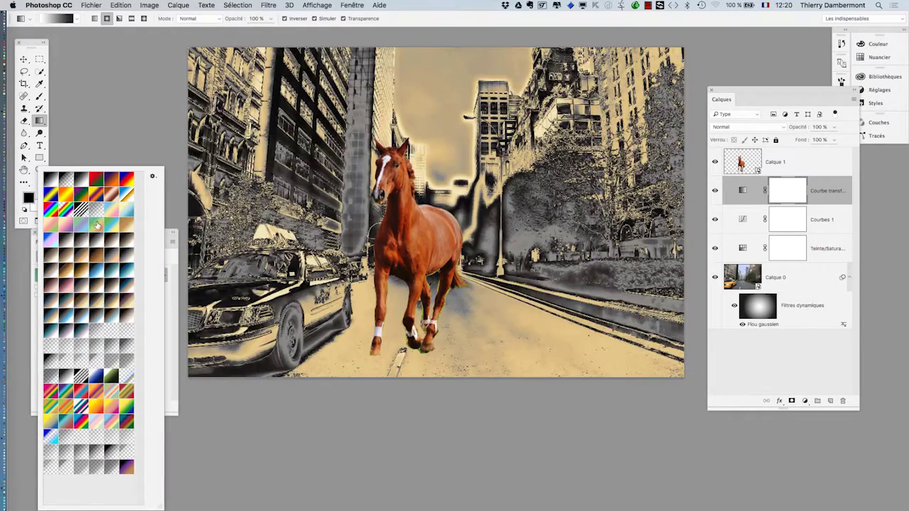
left_click(98, 225)
left_click(98, 283)
left_click(68, 316)
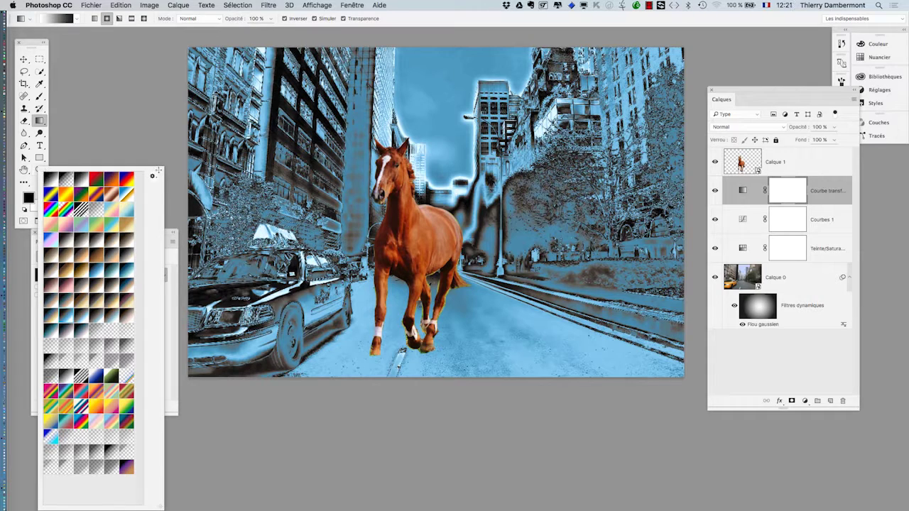
- Try a linear gradient on Calque 0's filter mask, invert it, and redraw a radial gradient outward from the horse
left_click(175, 342)
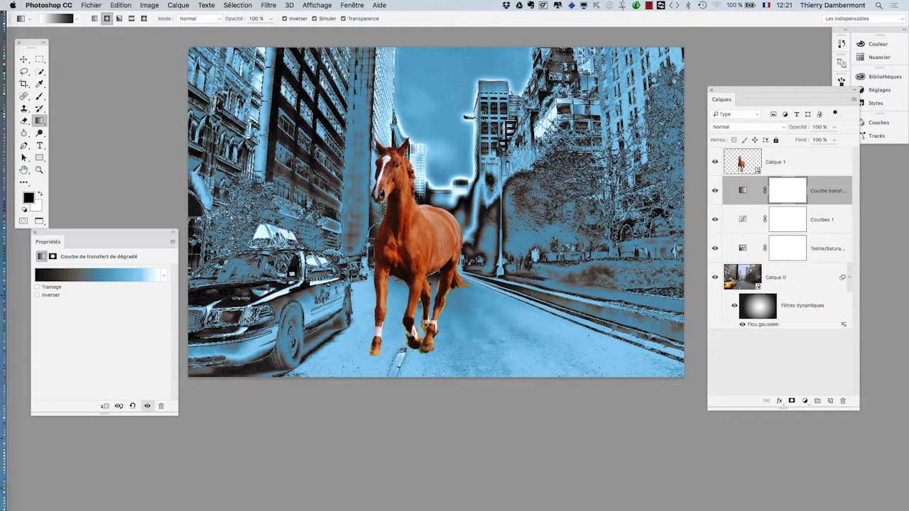
left_click(770, 307)
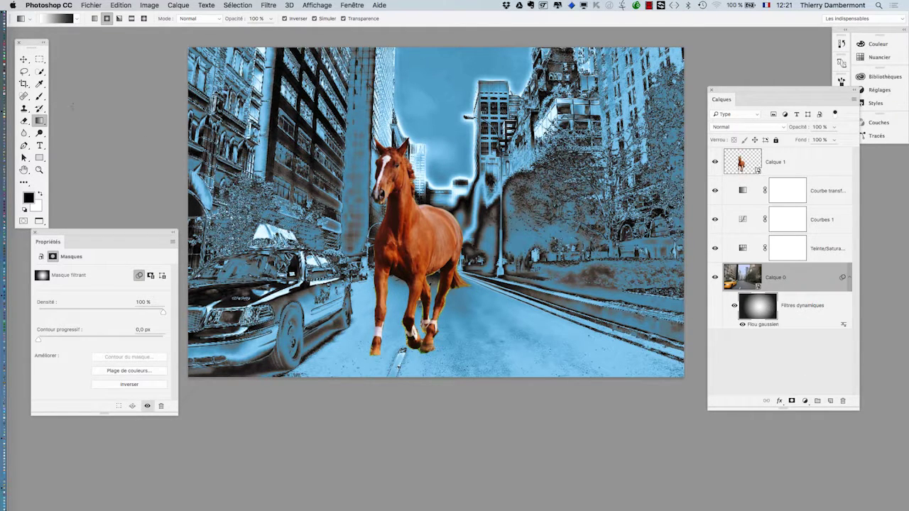
left_click(94, 19)
left_click_drag(379, 235, 603, 181)
key("super+i")
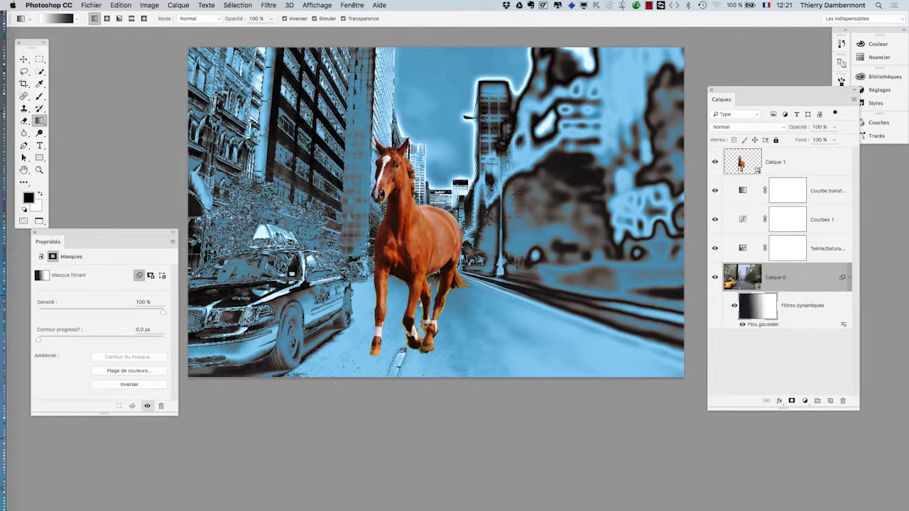
left_click(107, 19)
left_click_drag(435, 213, 604, 300)
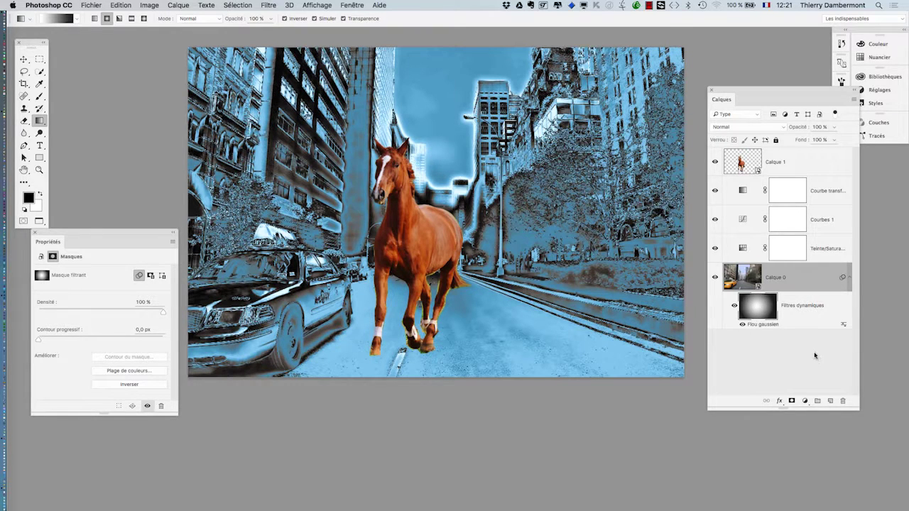
- Raise the Flou gaussien smart filter's radius on Calque 0 to 141,3 pixels
double_click(763, 325)
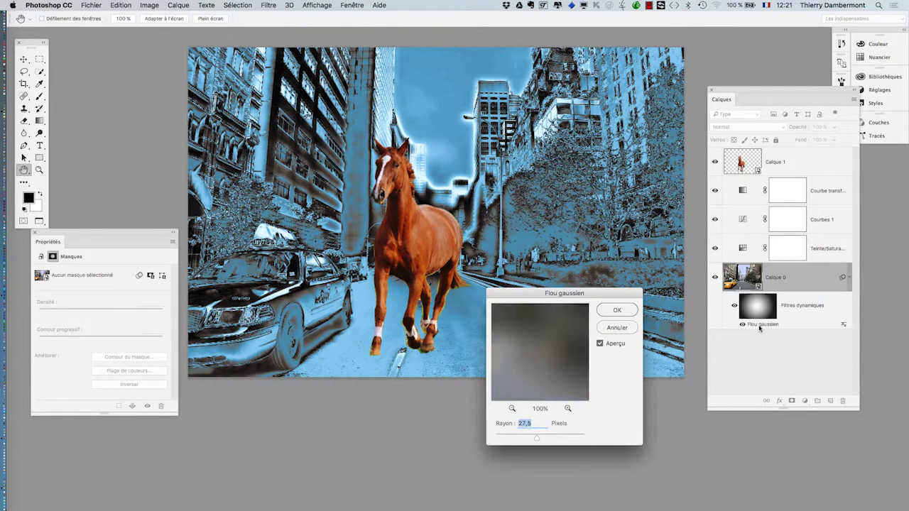
left_click_drag(536, 438, 558, 434)
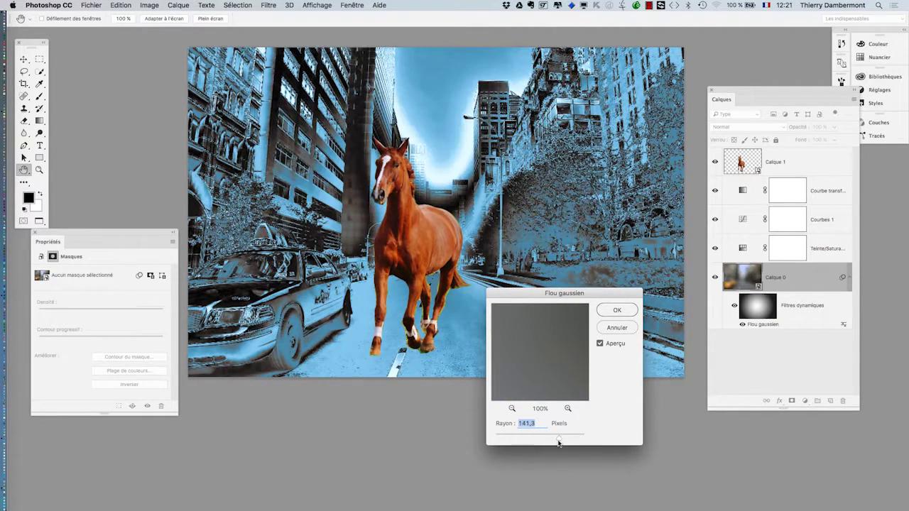
left_click(628, 312)
- Redraw the radial gradient on Calque 0's filter mask from beside the taxi towards the buildings on the far side of the street
key("g")
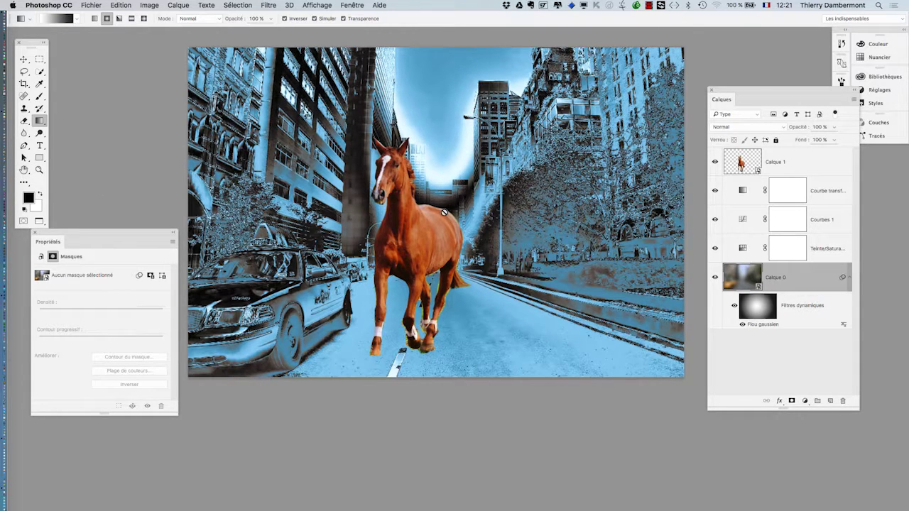
left_click(757, 308)
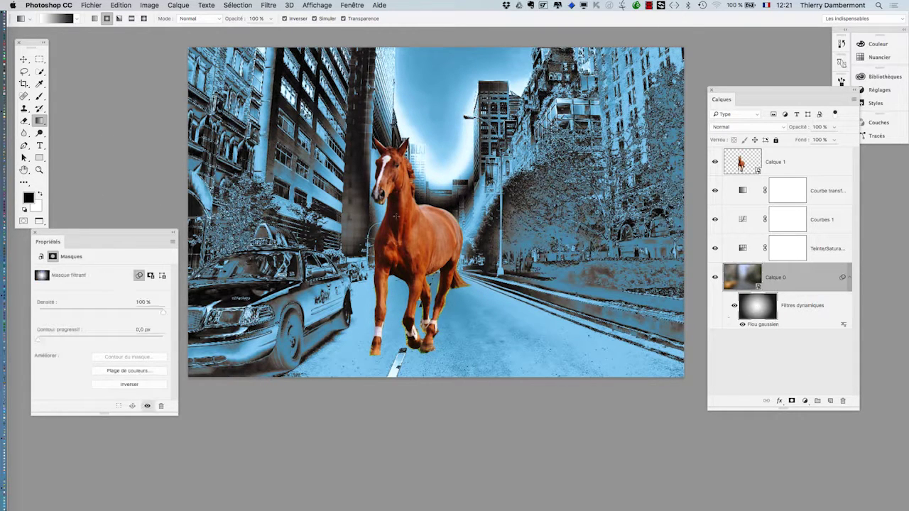
left_click_drag(306, 238, 591, 152)
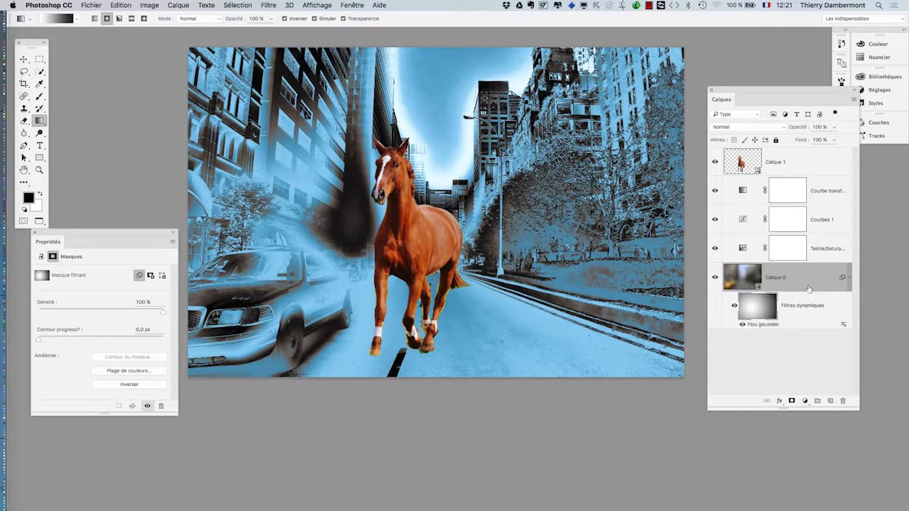
- Review the settings of the hue/saturation, curves and gradient map layers and the filter mask, with the Properties panel beside the image
left_click_drag(142, 233, 132, 273)
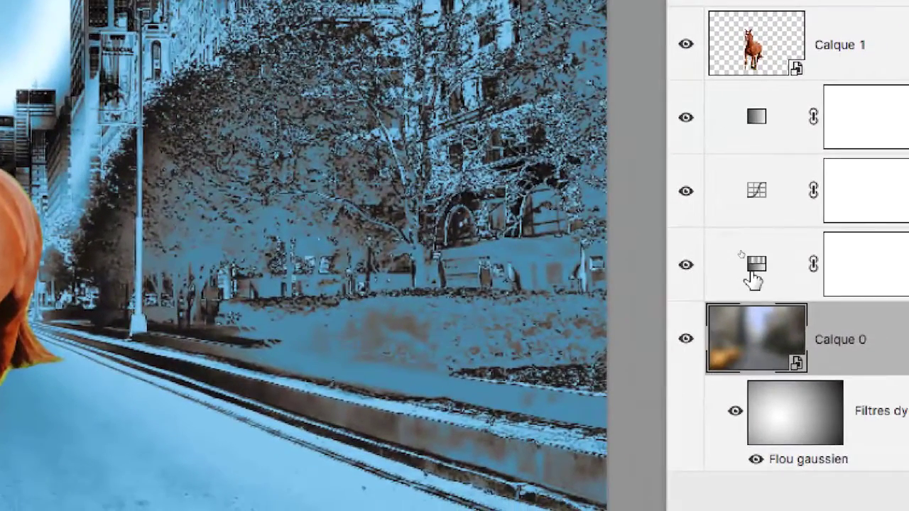
left_click(789, 277)
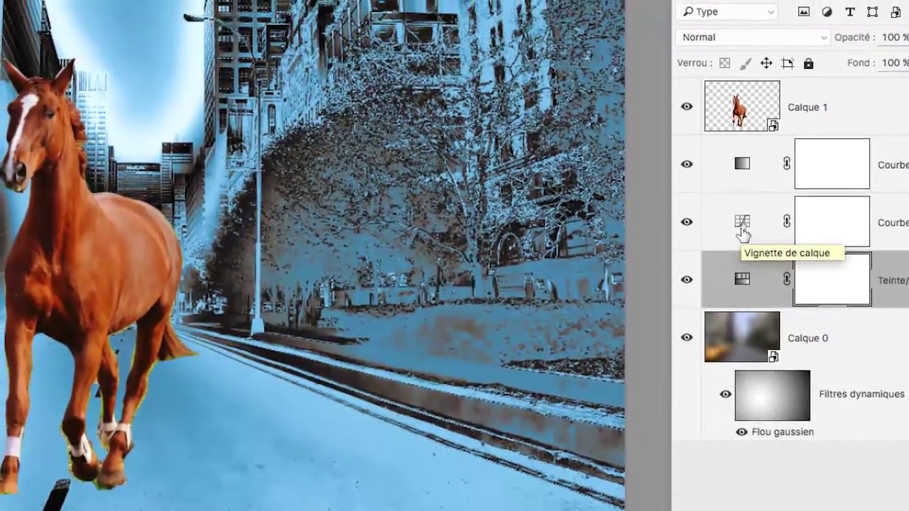
left_click(746, 206)
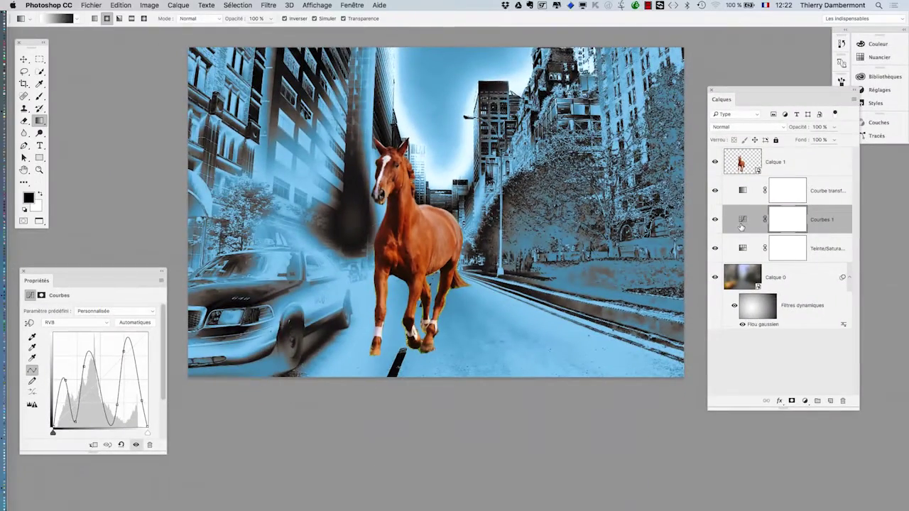
left_click_drag(103, 272, 614, 110)
scroll(338, 199, "right", 5)
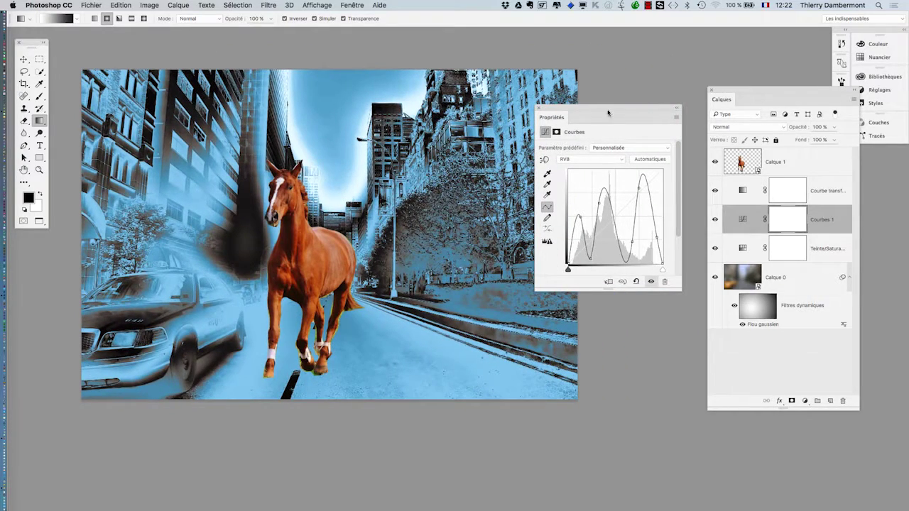
left_click(743, 193)
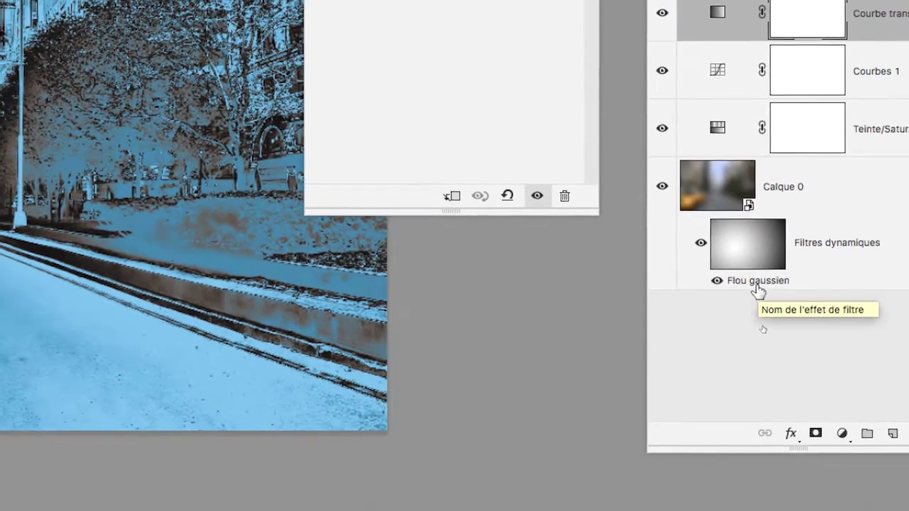
left_click(765, 422)
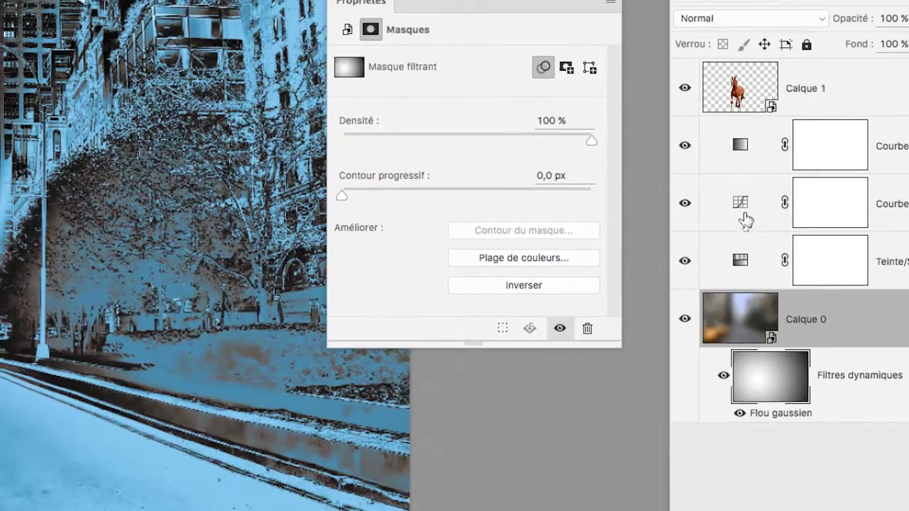
left_click(728, 110)
left_click(728, 52)
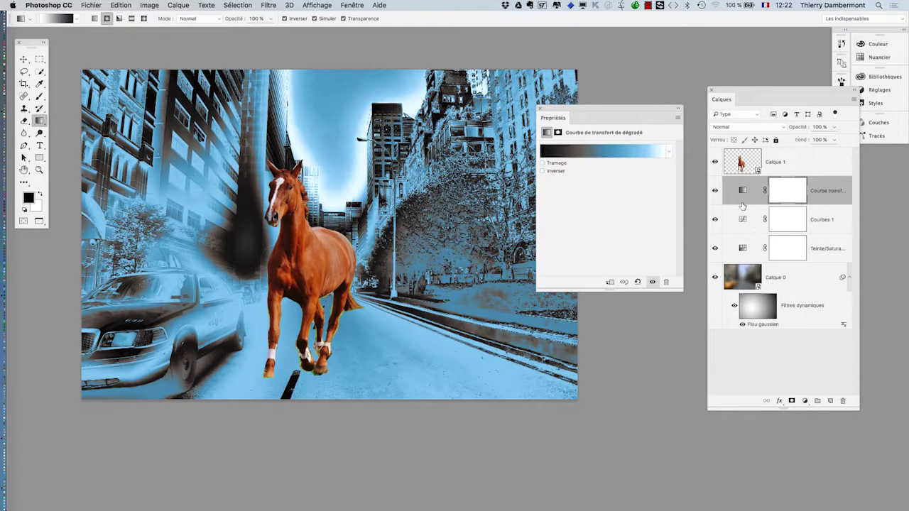
- Reshape the RGB curve of the Courbes 1 layer by moving its shadow, midtone and highlight points into new peaks and dips
left_click(742, 221)
left_click_drag(637, 242, 609, 216)
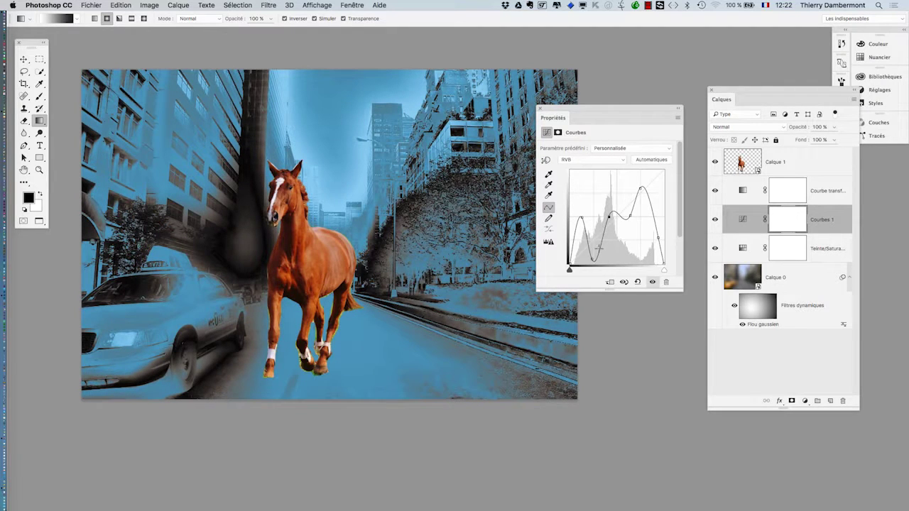
mouse_move(589, 261)
left_mouse_down()
mouse_move(597, 234)
mouse_move(598, 261)
left_mouse_up()
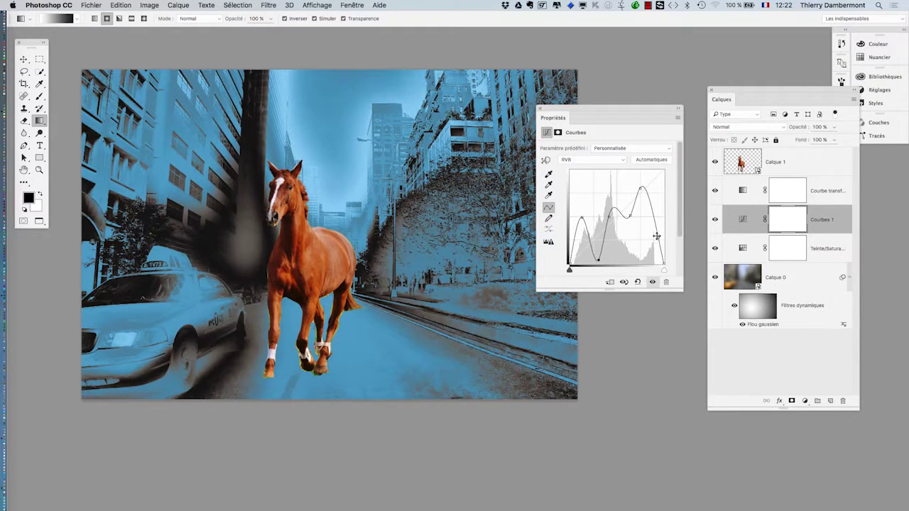
mouse_move(657, 236)
left_mouse_down()
mouse_move(651, 252)
mouse_move(659, 229)
mouse_move(650, 250)
left_mouse_up()
left_click_drag(630, 212, 607, 190)
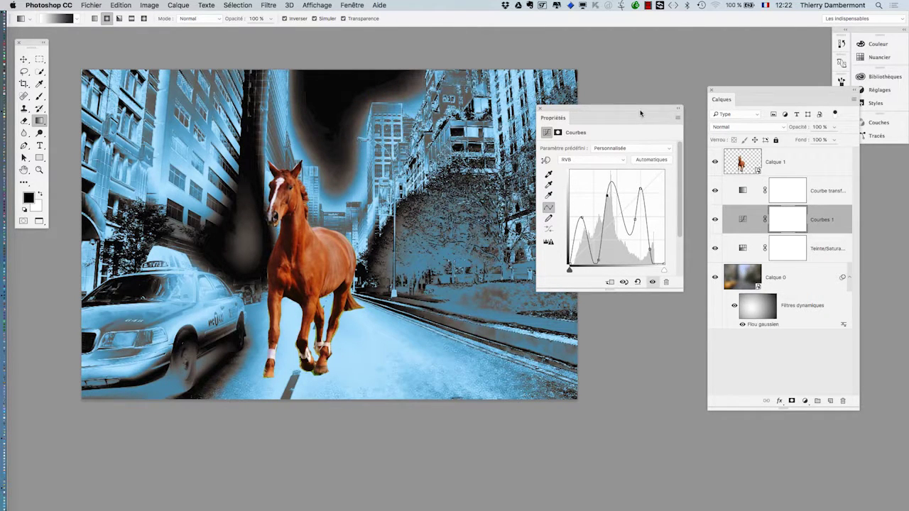
- Edit the gradient map's gradient, removing the second dark colour stop and setting the first stop's colour to the very dark blue 05090e
left_click_drag(640, 113, 615, 162)
left_click(744, 199)
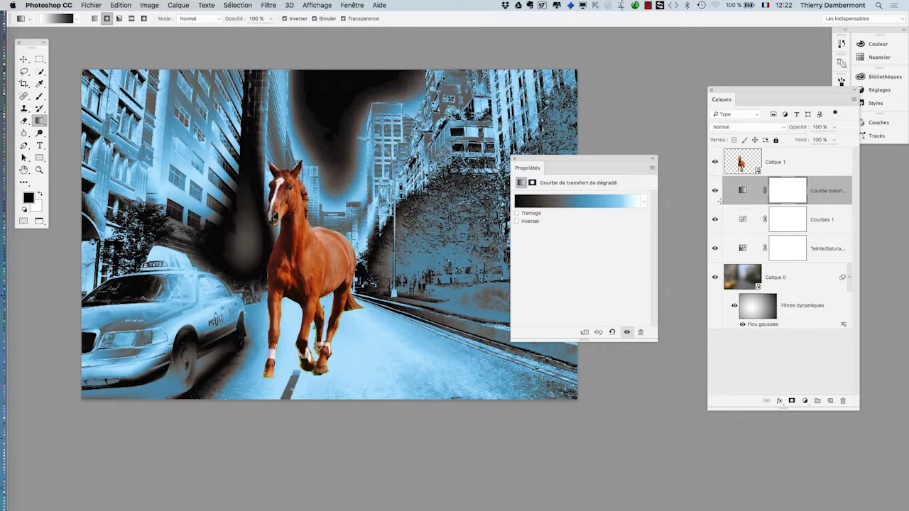
left_click(598, 204)
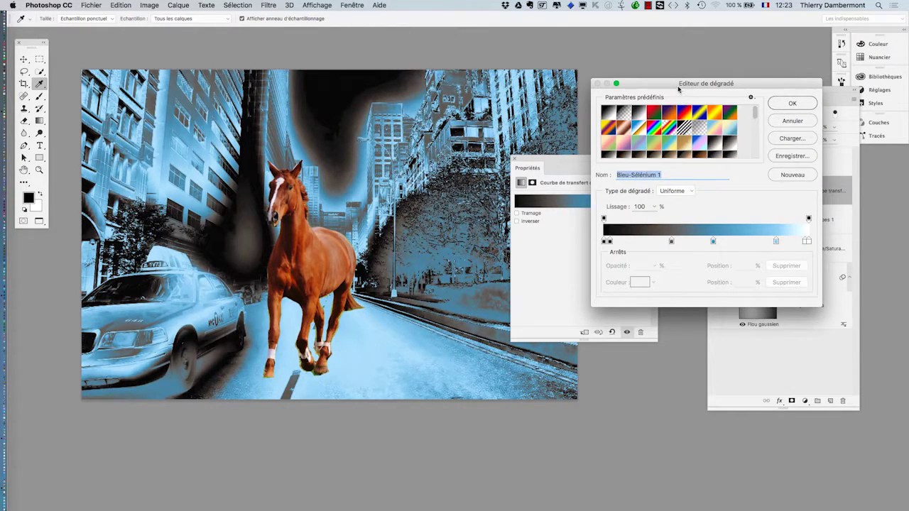
left_click_drag(678, 89, 741, 56)
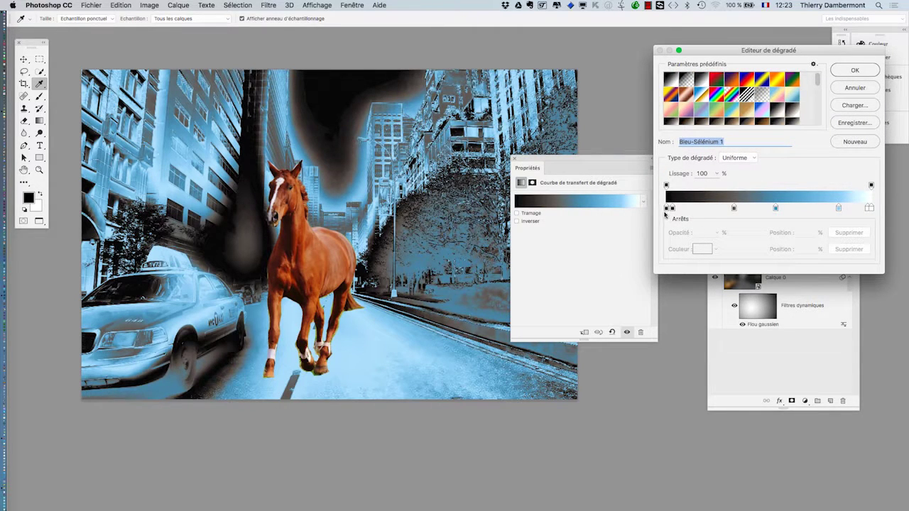
left_click_drag(673, 209, 674, 217)
double_click(666, 209)
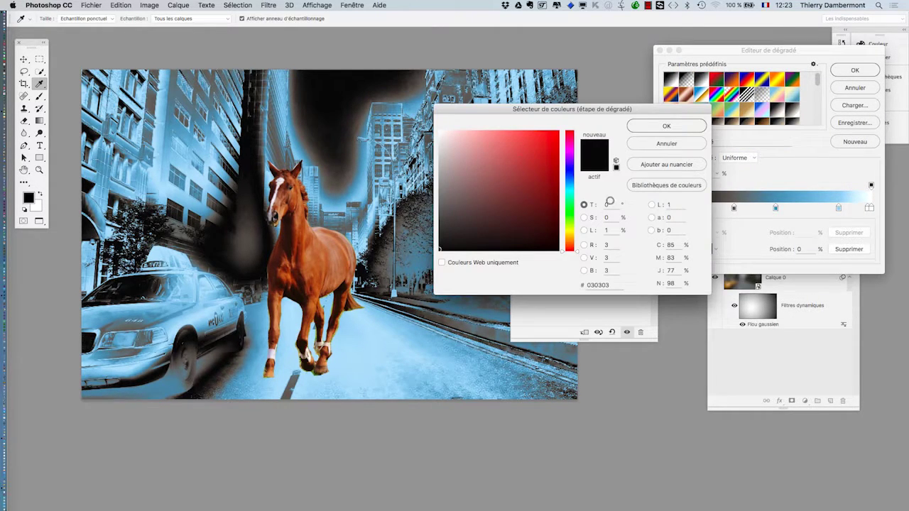
mouse_move(509, 152)
left_mouse_down()
mouse_move(484, 172)
mouse_move(506, 191)
mouse_move(531, 165)
left_mouse_up()
left_click(569, 197)
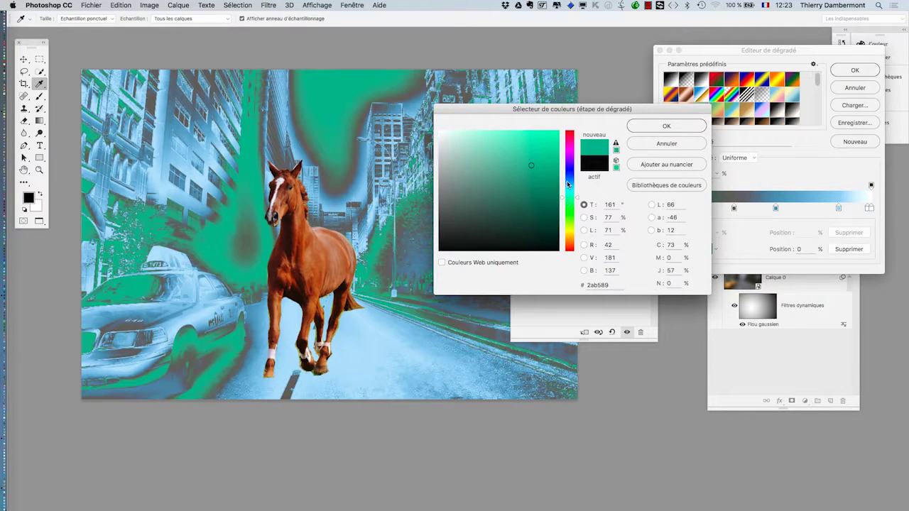
left_click(567, 185)
mouse_move(518, 200)
left_mouse_down()
mouse_move(533, 169)
mouse_move(517, 245)
left_mouse_up()
left_click(666, 125)
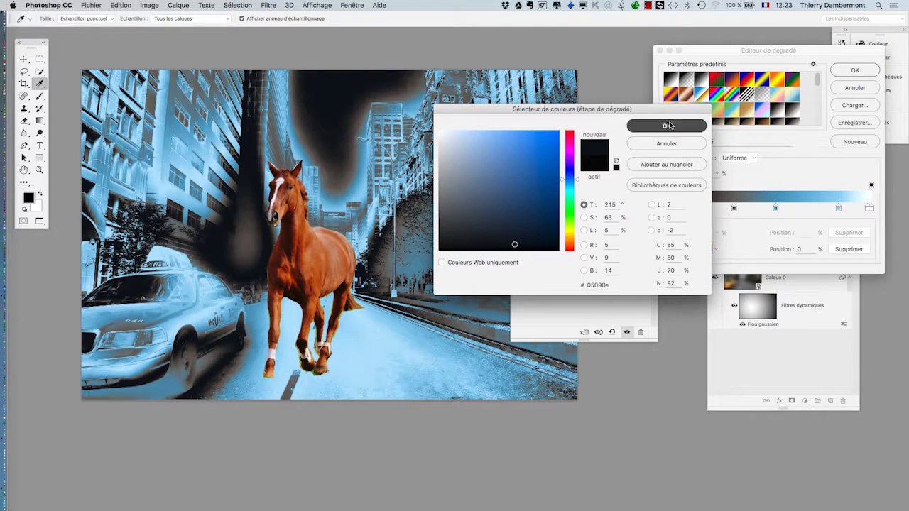
- Reduce the gradient map's gradient to dark blue, one mid-blue stop at 81 % and white, removing the other intermediate stops, and accept it
left_click(734, 208)
mouse_move(734, 208)
left_mouse_down()
mouse_move(765, 229)
mouse_move(716, 207)
left_mouse_up()
left_click(806, 208)
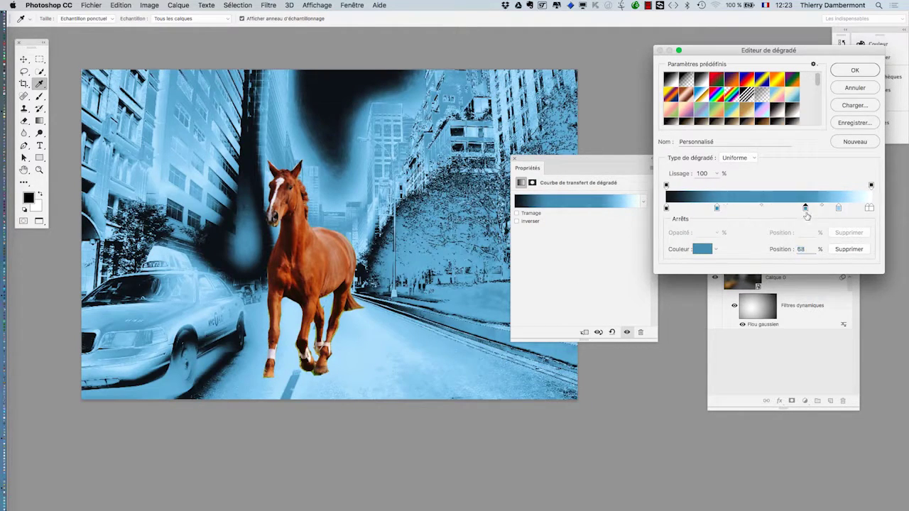
left_click_drag(716, 209, 731, 242)
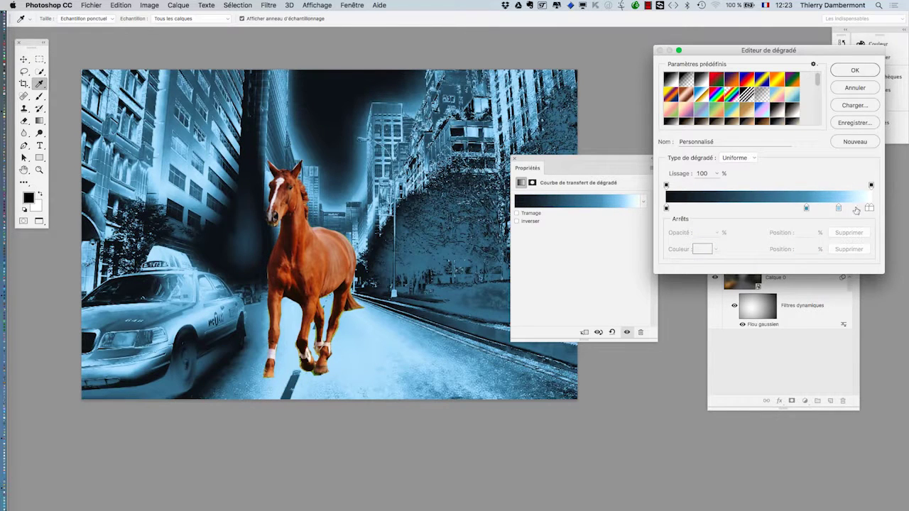
left_click_drag(840, 209, 851, 305)
left_click_drag(806, 208, 830, 211)
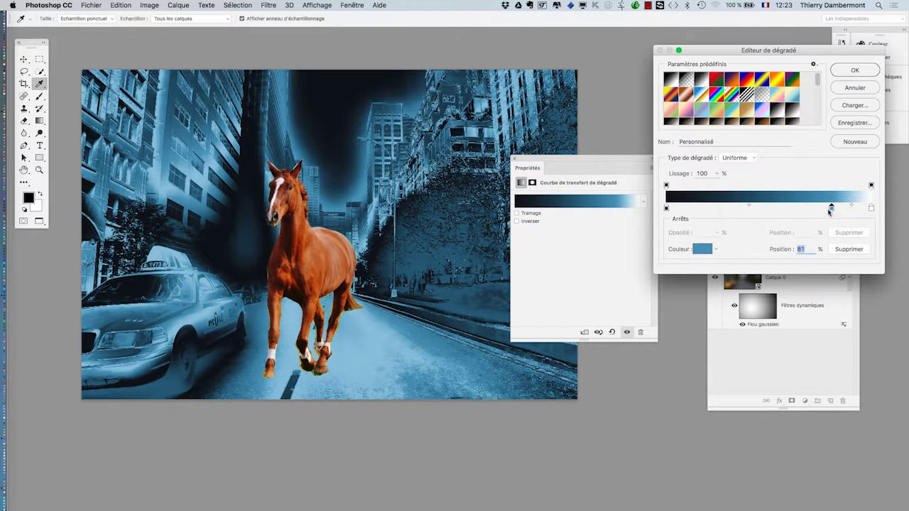
left_click(856, 71)
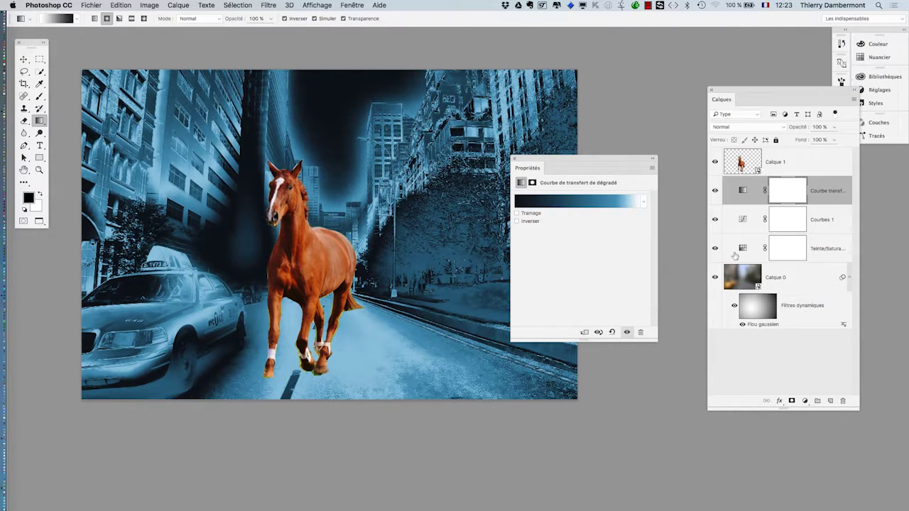
left_click_drag(543, 167, 458, 465)
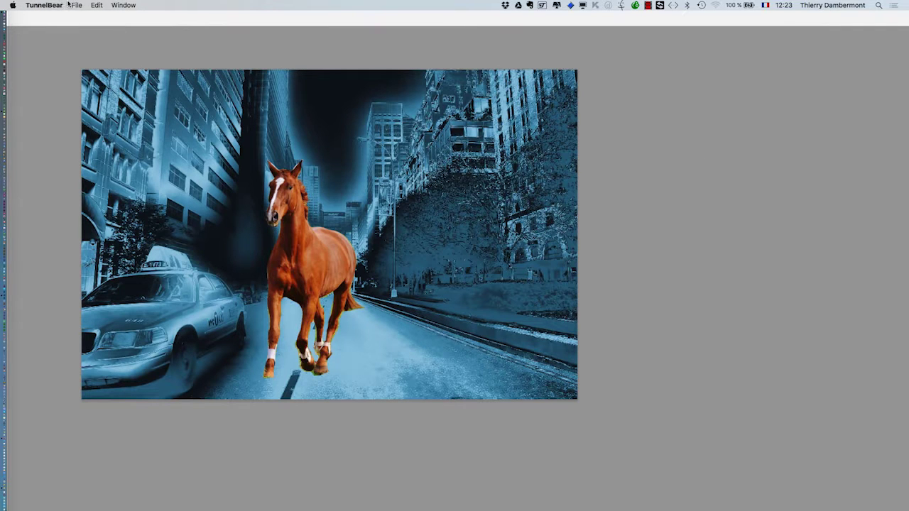
left_click(81, 49)
left_click(92, 3)
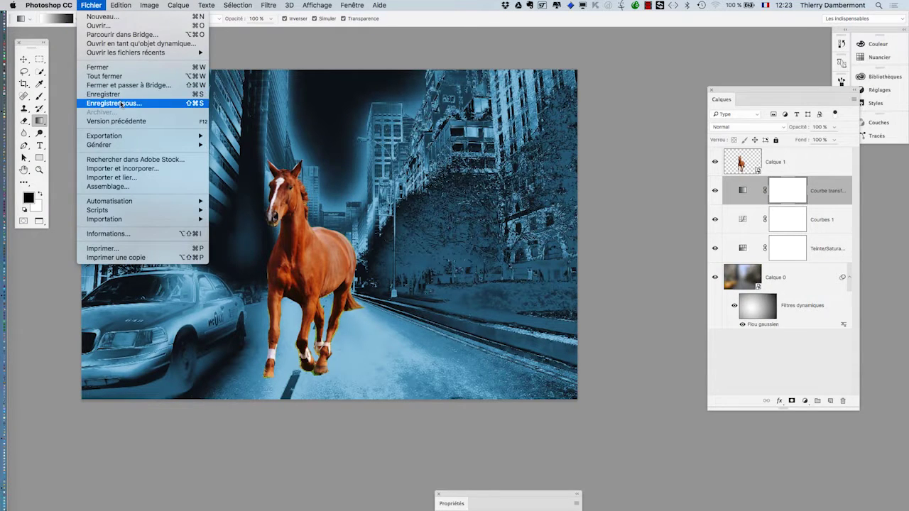
left_click(122, 104)
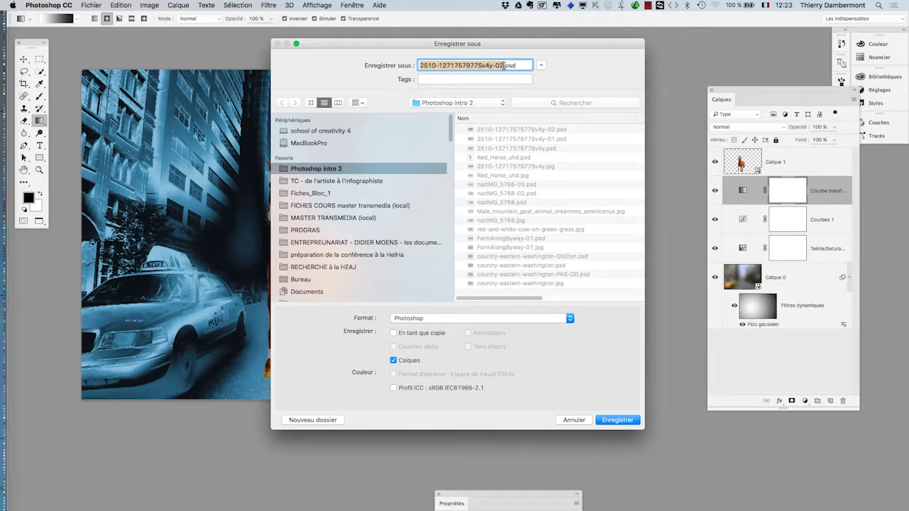
left_click(504, 66)
key("BackSpace")
type("3")
key("Return")
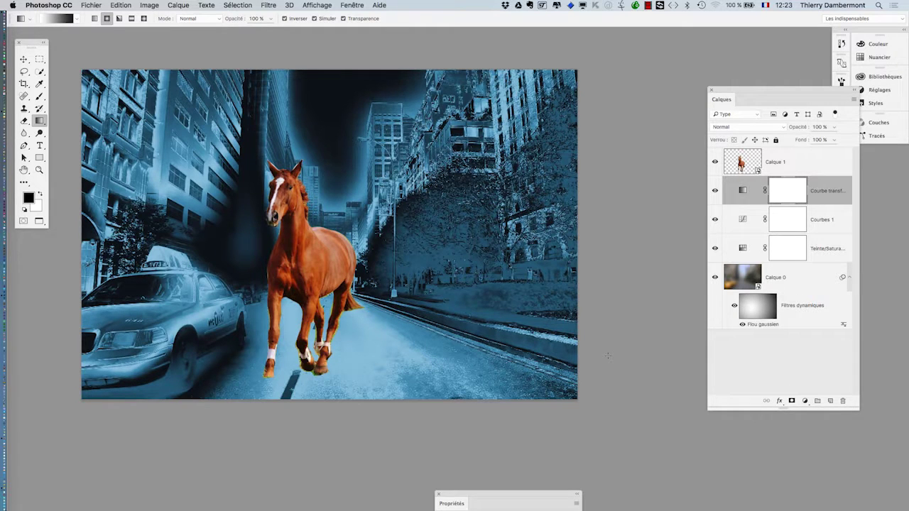
left_click_drag(466, 297, 508, 284)
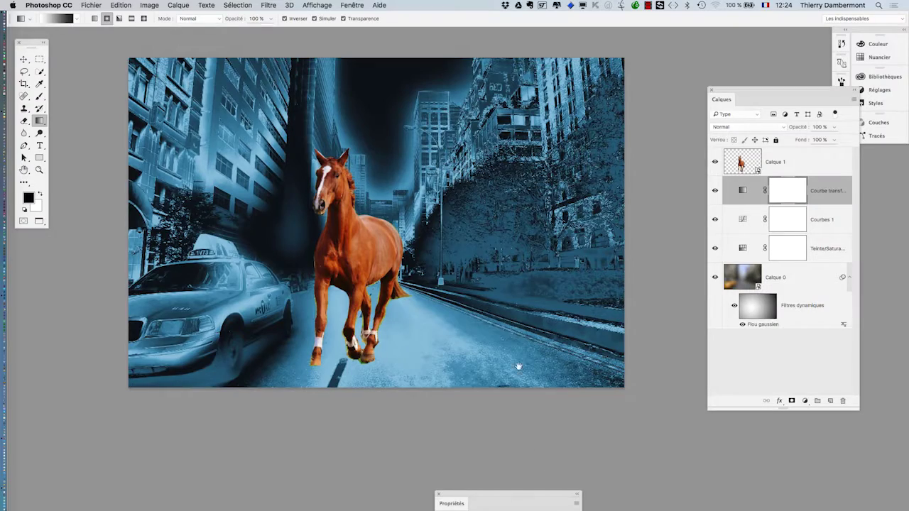
left_click_drag(431, 309, 402, 316)
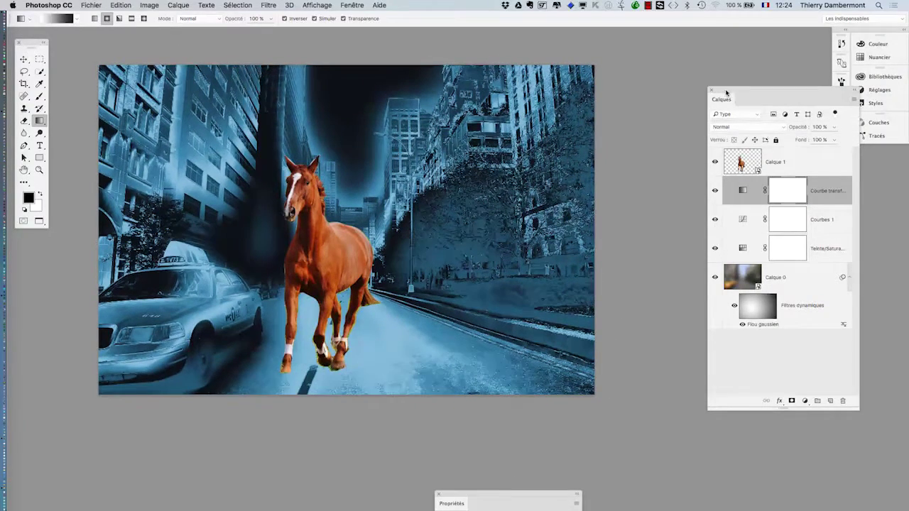
- Compare the image without and with the three adjustment layers by hiding and showing them together
left_click_drag(726, 92, 641, 62)
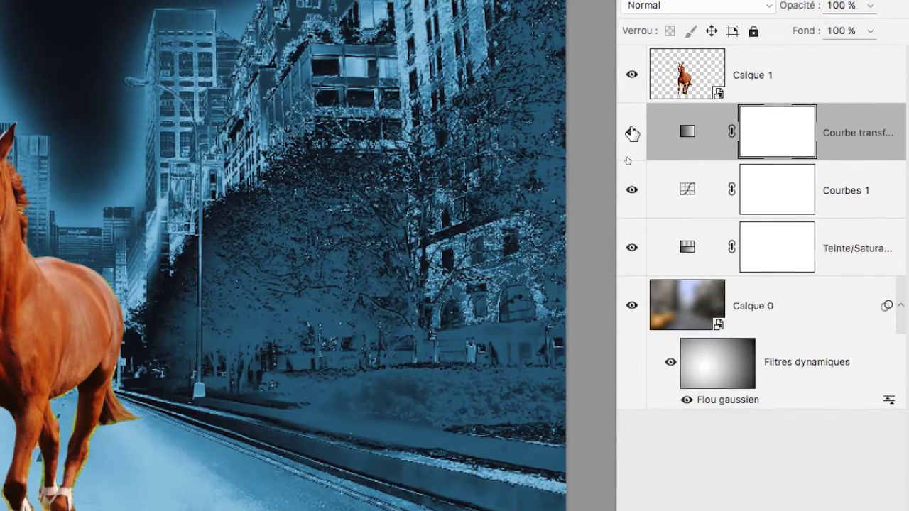
left_click_drag(632, 133, 632, 247)
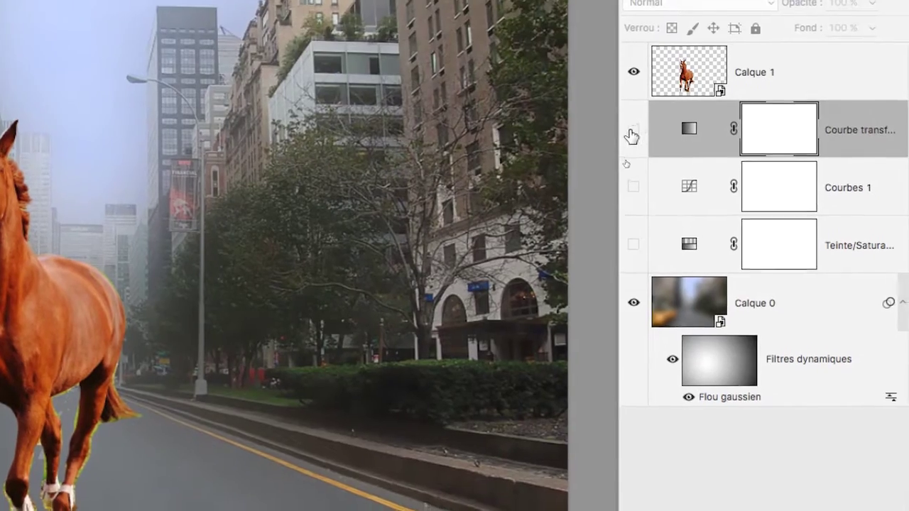
left_click_drag(630, 122, 630, 228)
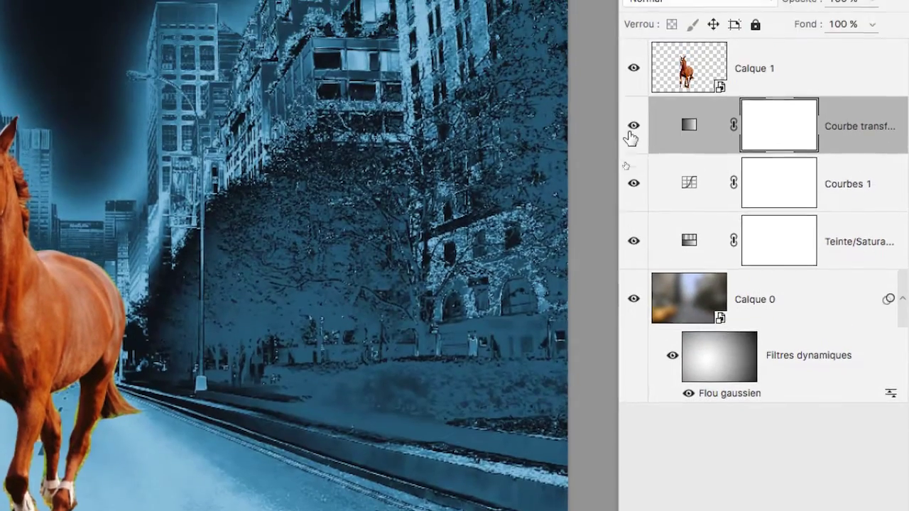
- View the original street by hiding the adjustment layers and the Gaussian Blur of Calque 0, and show them all again
left_click_drag(631, 136, 632, 177)
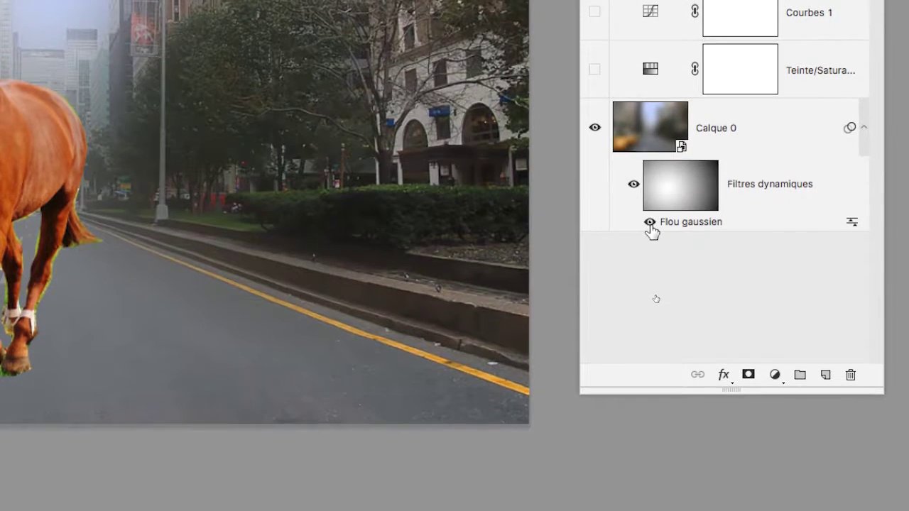
left_click(650, 223)
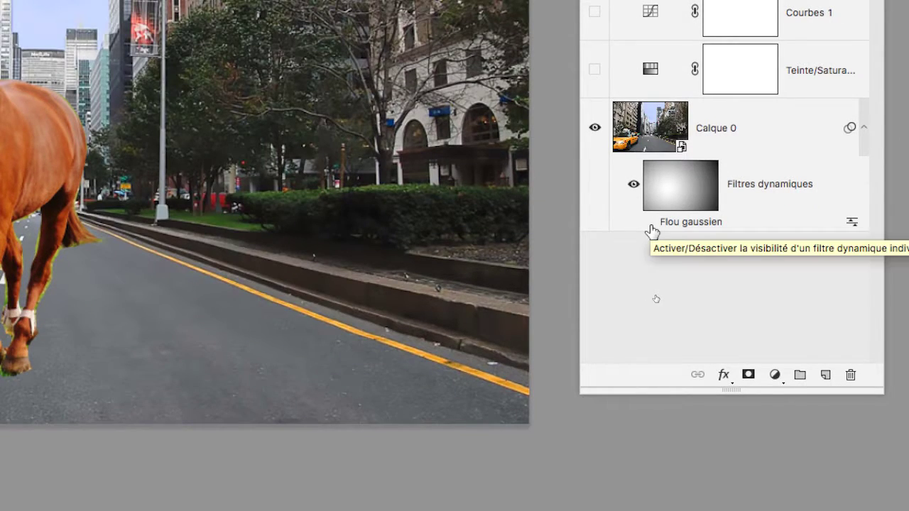
left_click(652, 227)
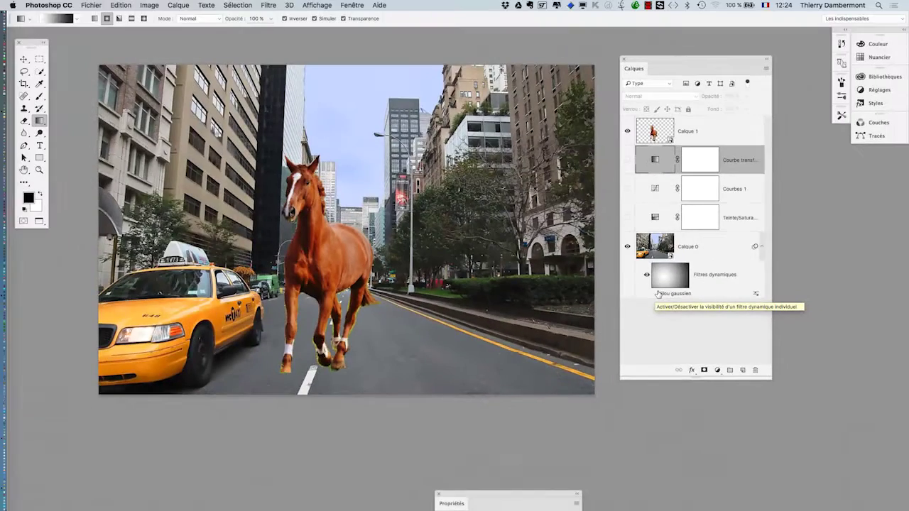
left_click_drag(664, 62, 732, 64)
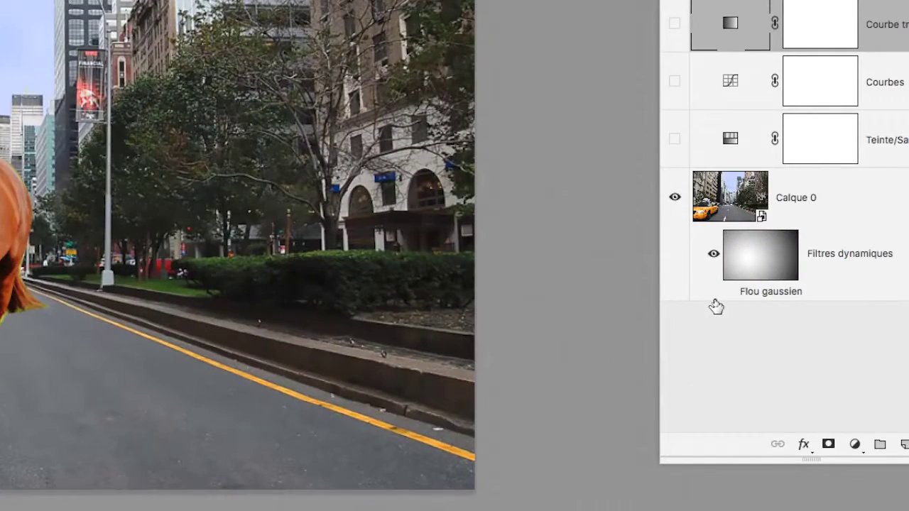
left_click(724, 295)
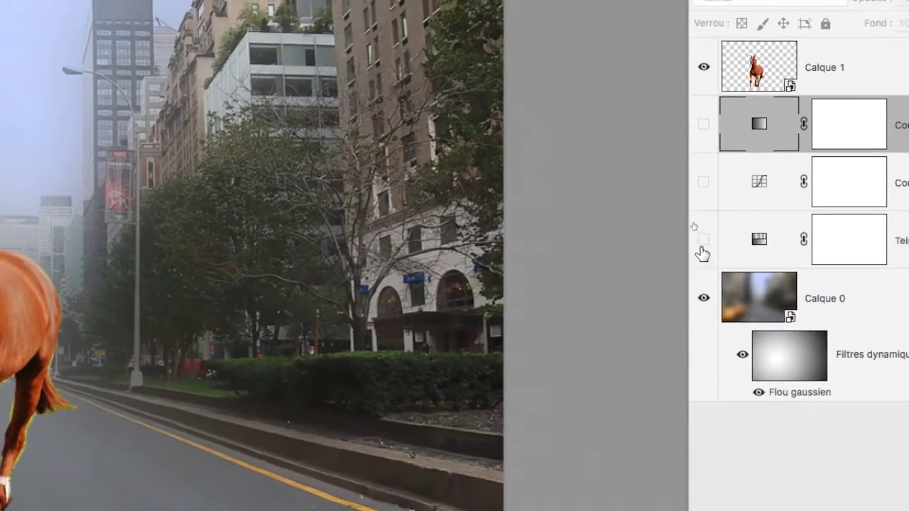
left_click_drag(678, 196, 678, 87)
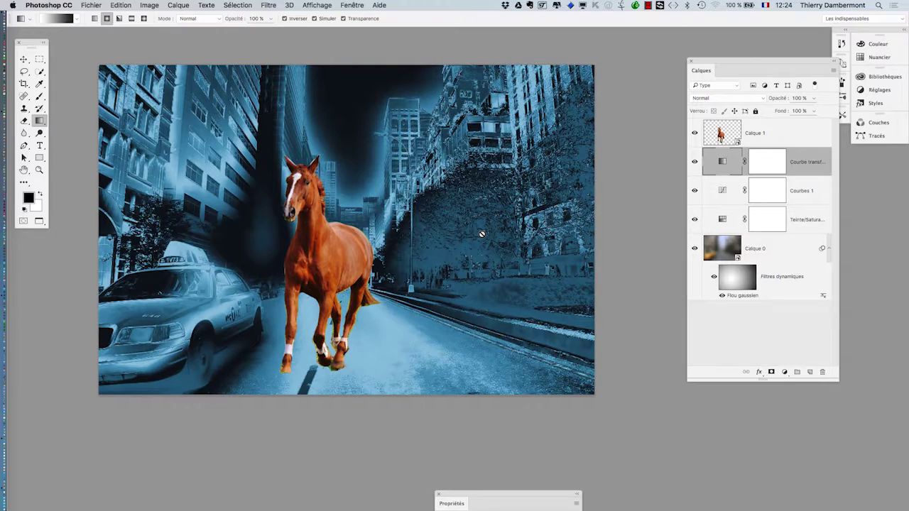
- Reposition the image and compare it once more without the three adjustment layers and Flou gaussien, restoring their visibility
left_click_drag(307, 133, 280, 120)
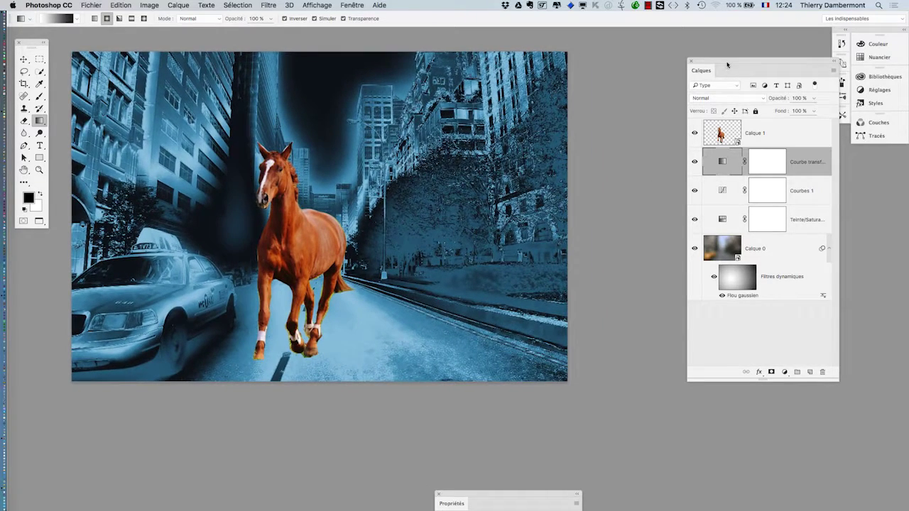
left_click_drag(727, 64, 665, 58)
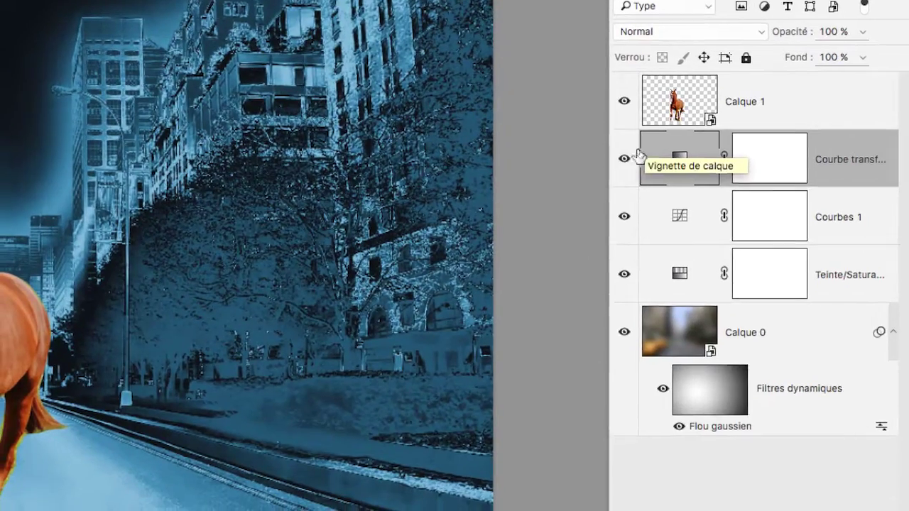
left_click_drag(634, 158, 629, 273)
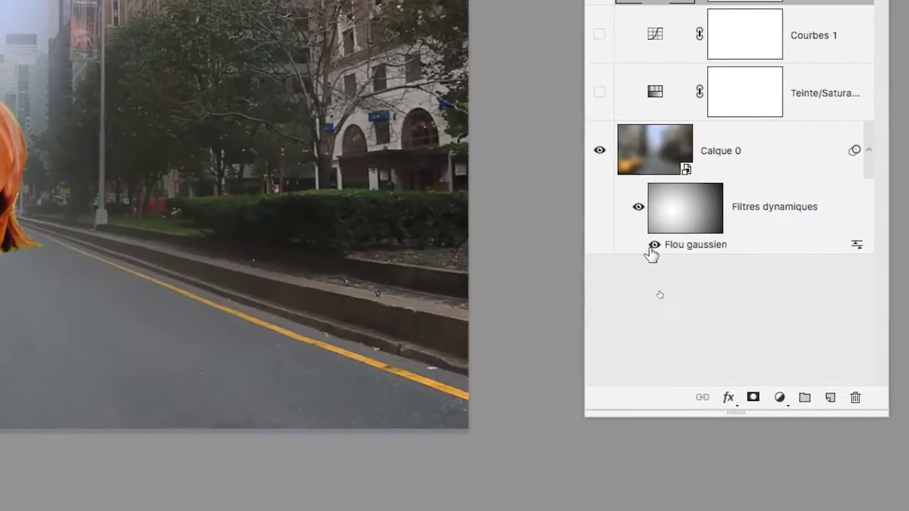
left_click(653, 245)
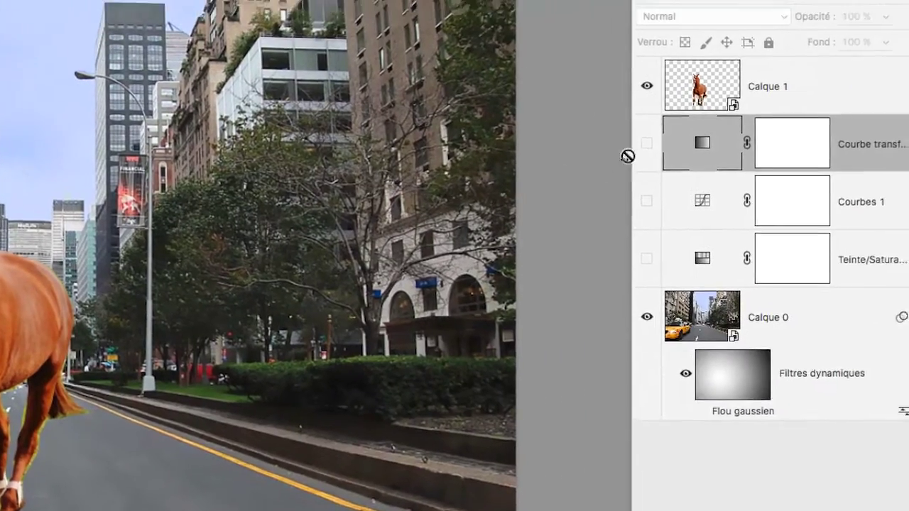
left_click(897, 125)
left_click(898, 182)
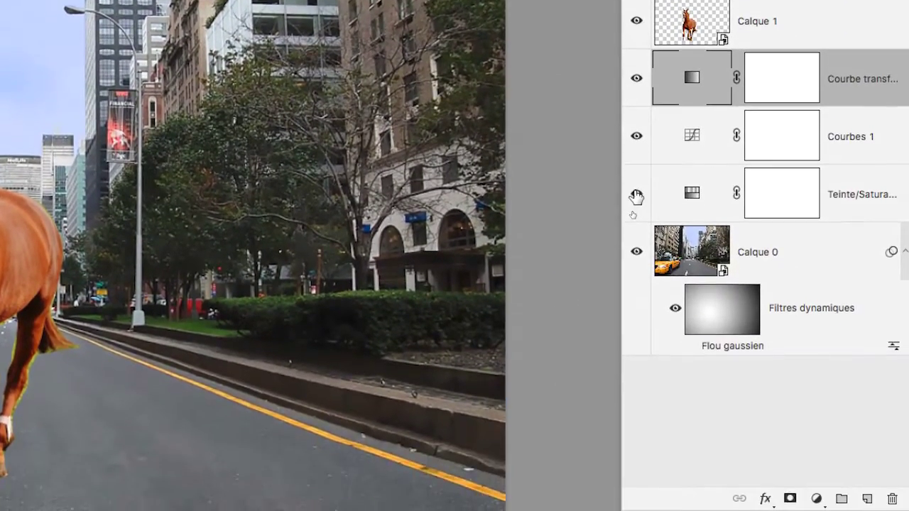
left_click(637, 225)
left_click(691, 376)
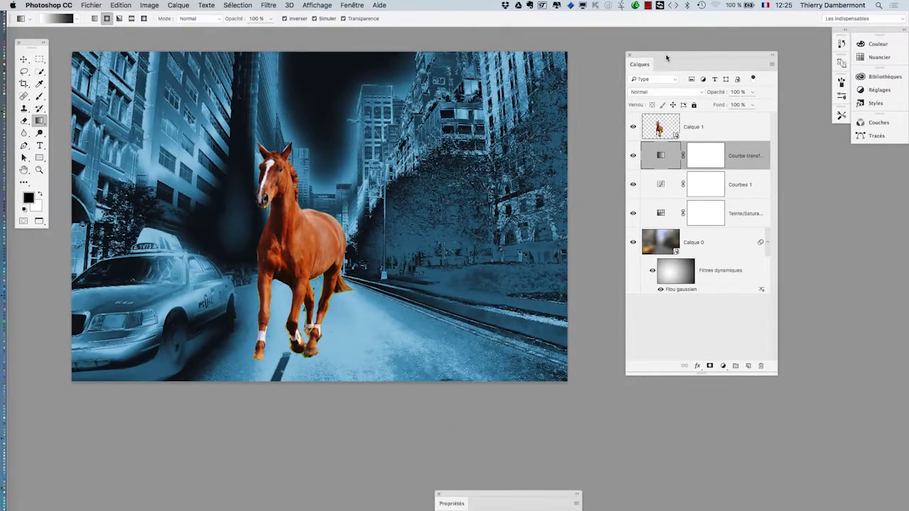
- Display the document's layer comps (Compositions de calques) as an enlarged floating list over the image, collapsing the annotations beside it
left_click_drag(666, 57, 760, 37)
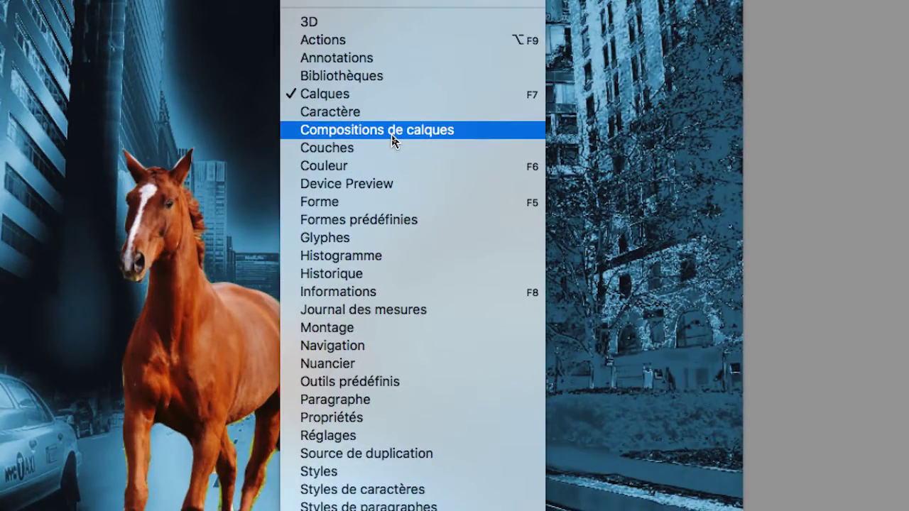
left_click(393, 140)
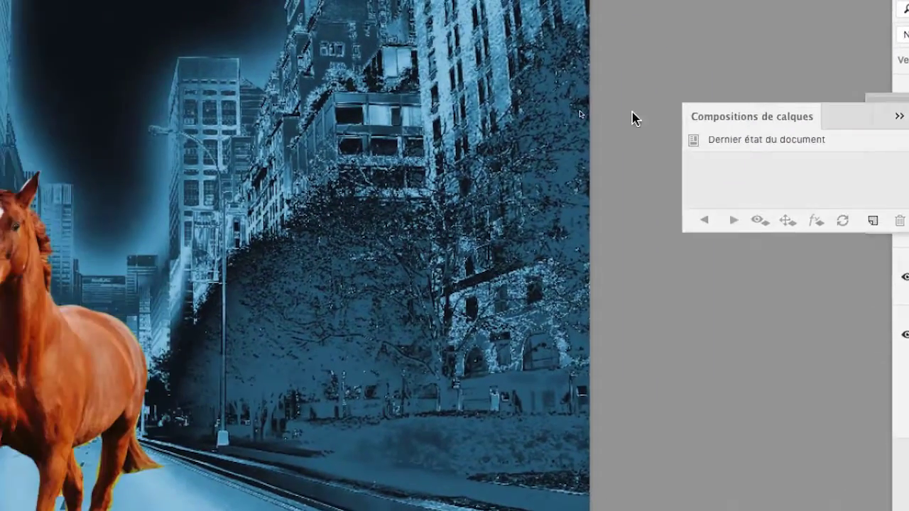
left_click_drag(632, 113, 549, 103)
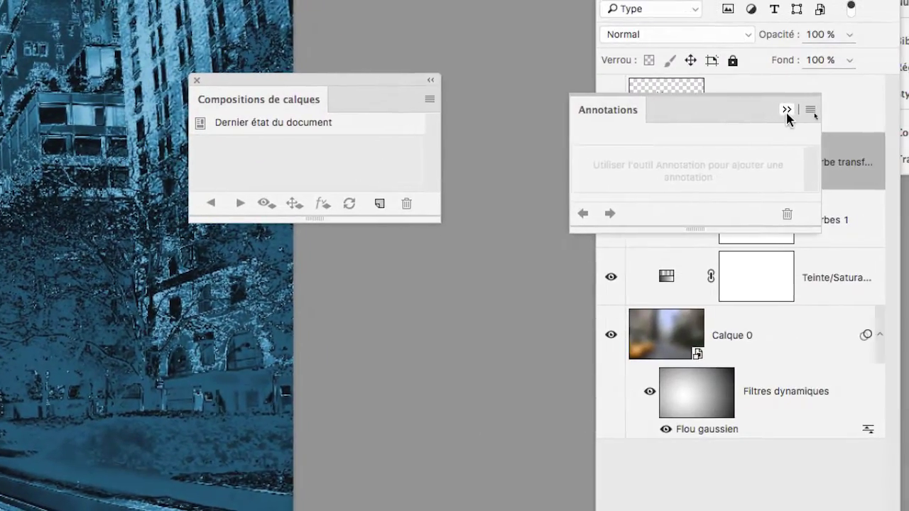
left_click(787, 110)
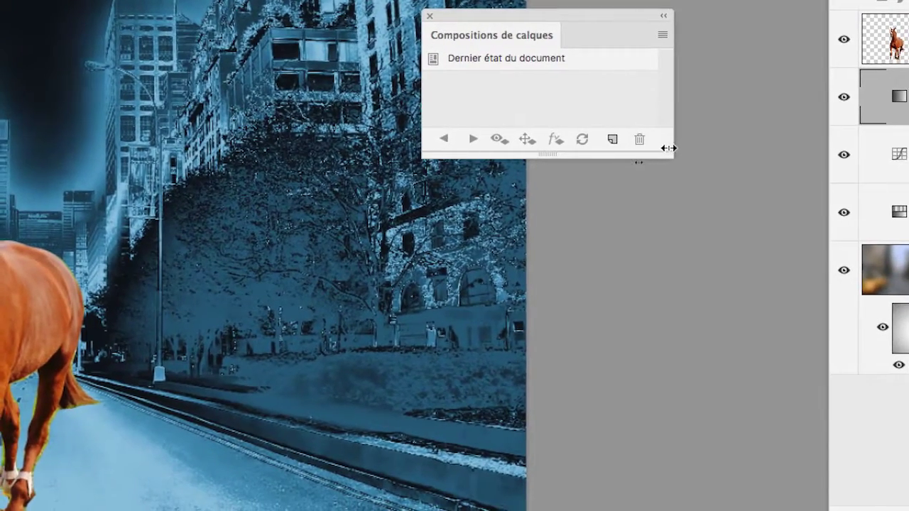
left_click_drag(670, 155, 670, 299)
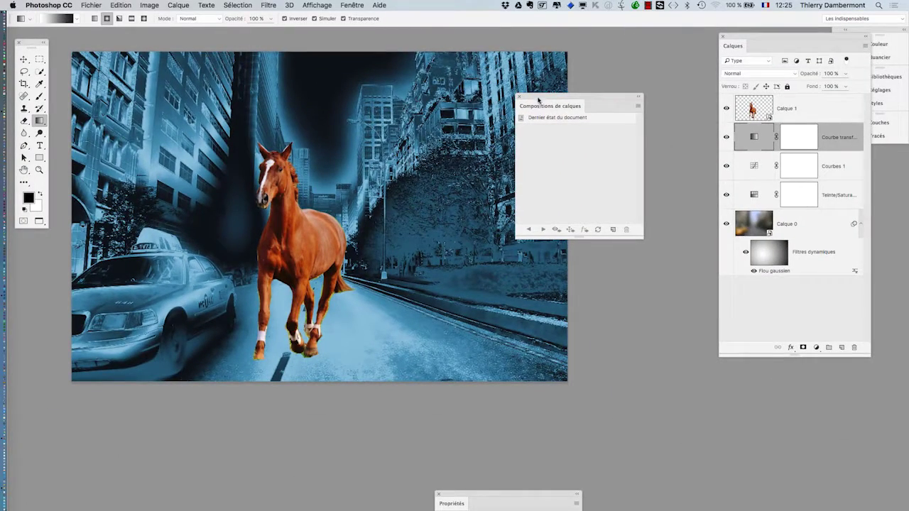
left_click_drag(538, 100, 528, 105)
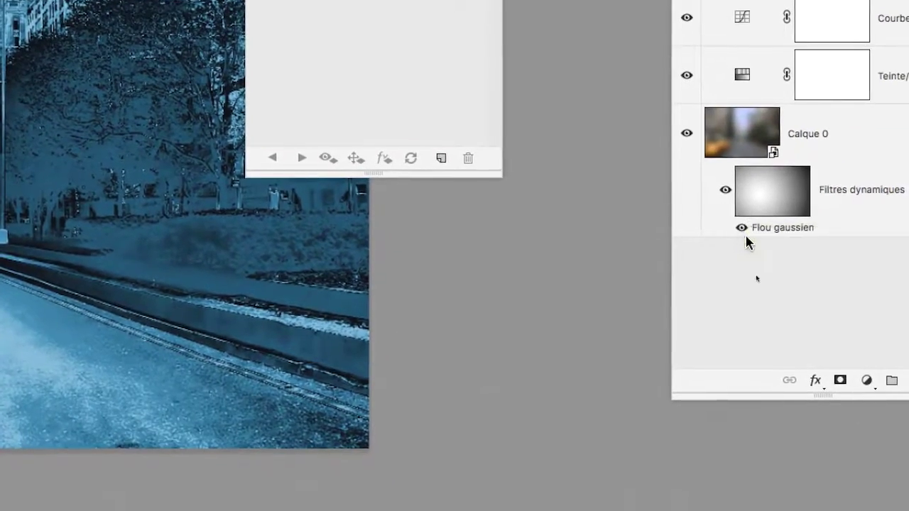
left_click(744, 233)
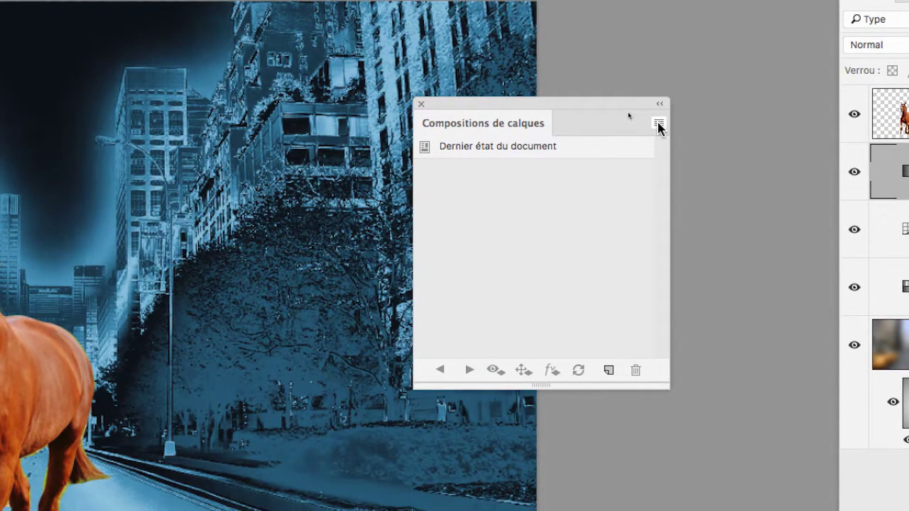
- Start a new layer comp that stores layer visibility only and name it "avec réglage bleu psyché"
left_click(659, 125)
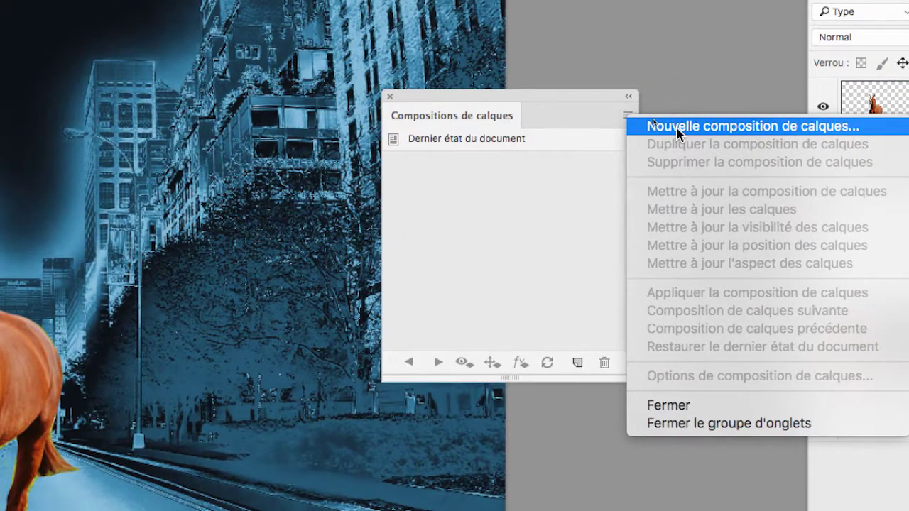
left_click(677, 128)
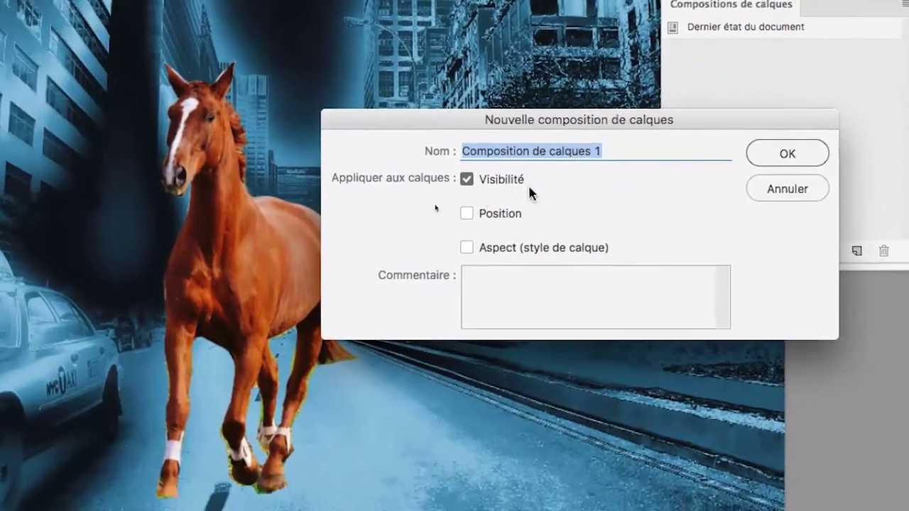
left_click_drag(602, 151, 481, 169)
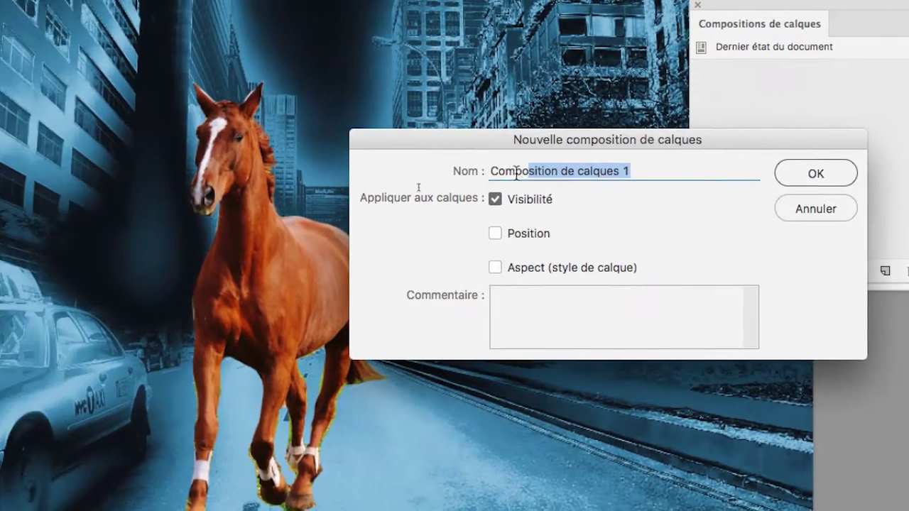
type("avec rég")
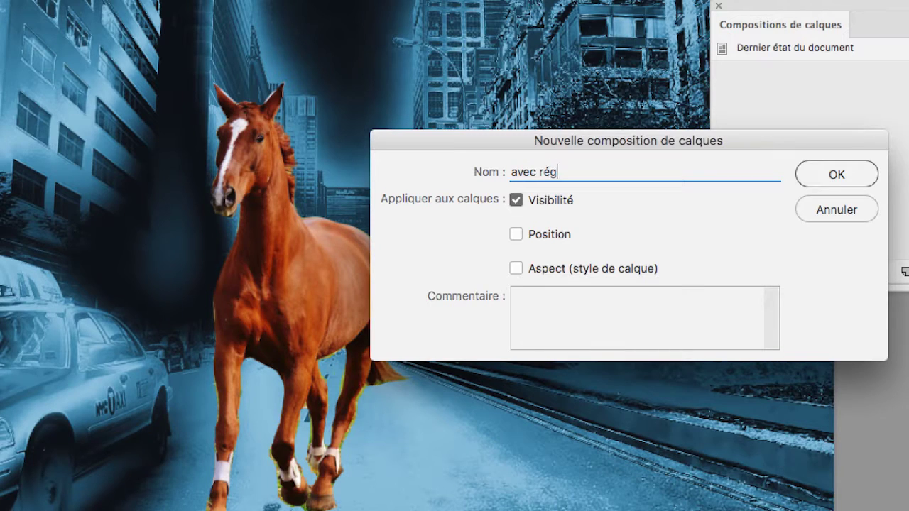
type("lage bleu psyché")
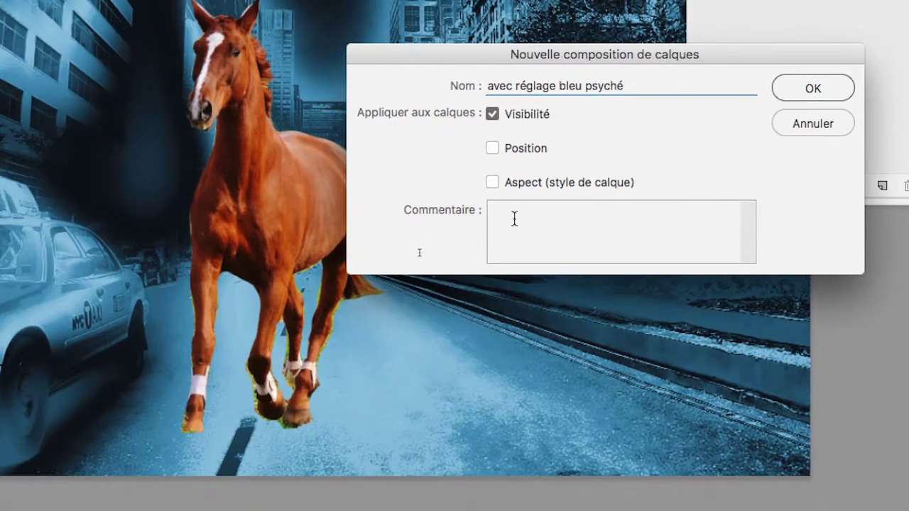
- Add the comment "un peu osé mais pour la cible ça peut être bien recu : faire test sur échantillon clients", accept the comp and widen its list
left_click(481, 248)
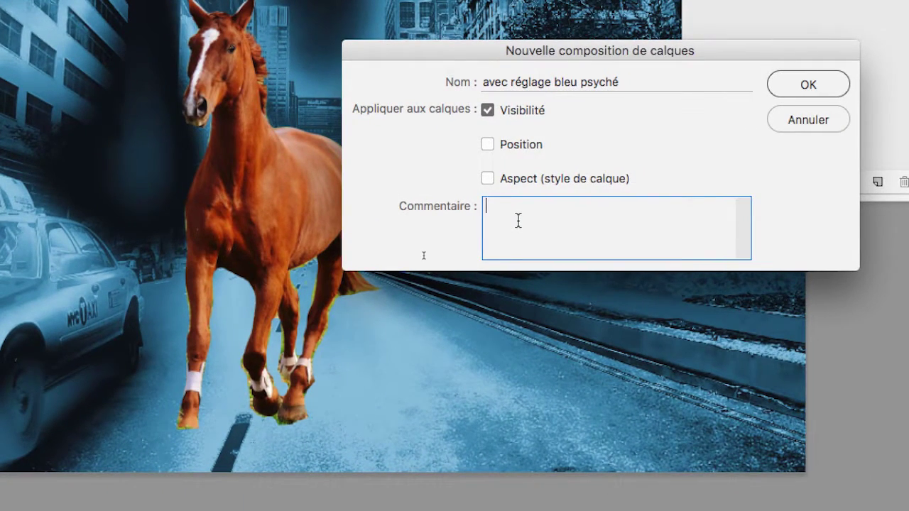
type("un peu osé mais pour la ")
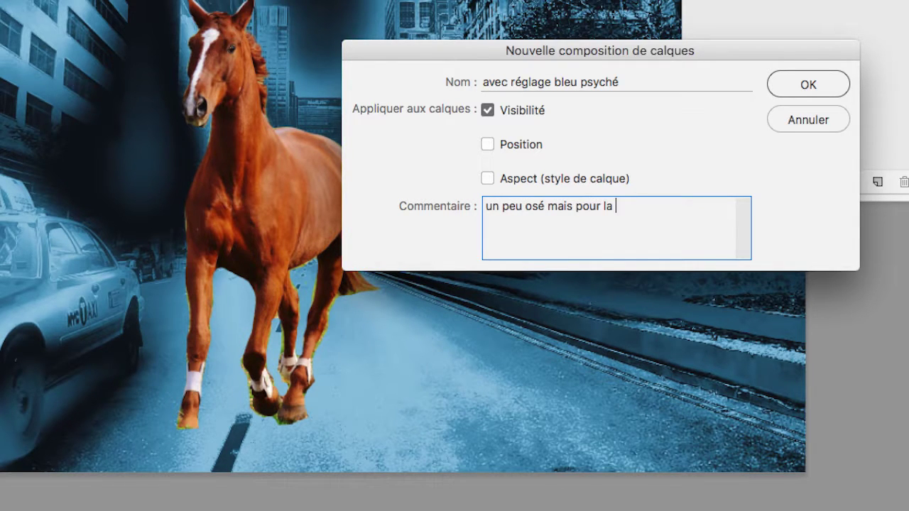
type("cible ça peut être b")
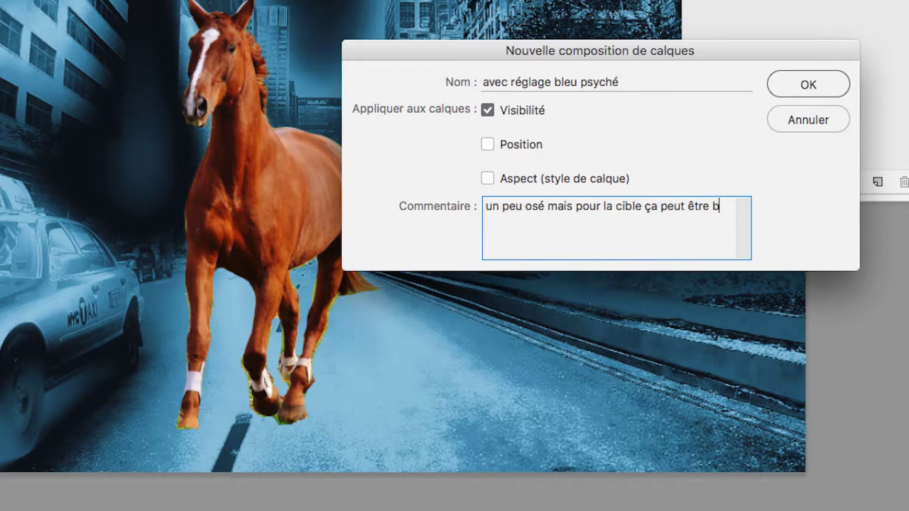
type("ien recv")
type(" : faire test s")
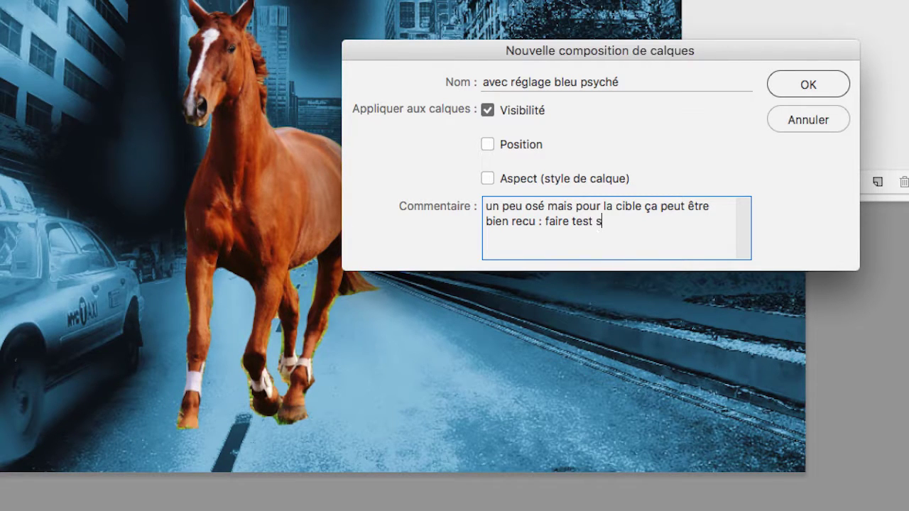
type("ur échantillon clients")
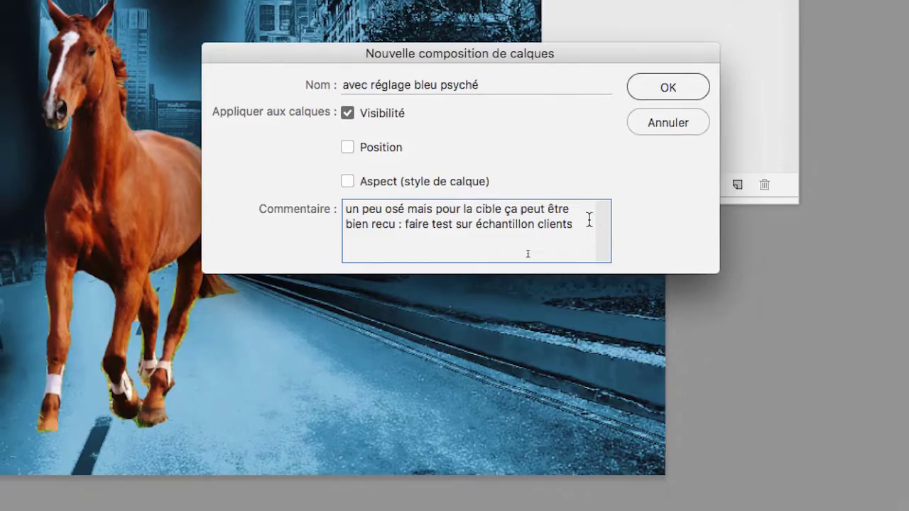
left_click_drag(728, 221, 710, 178)
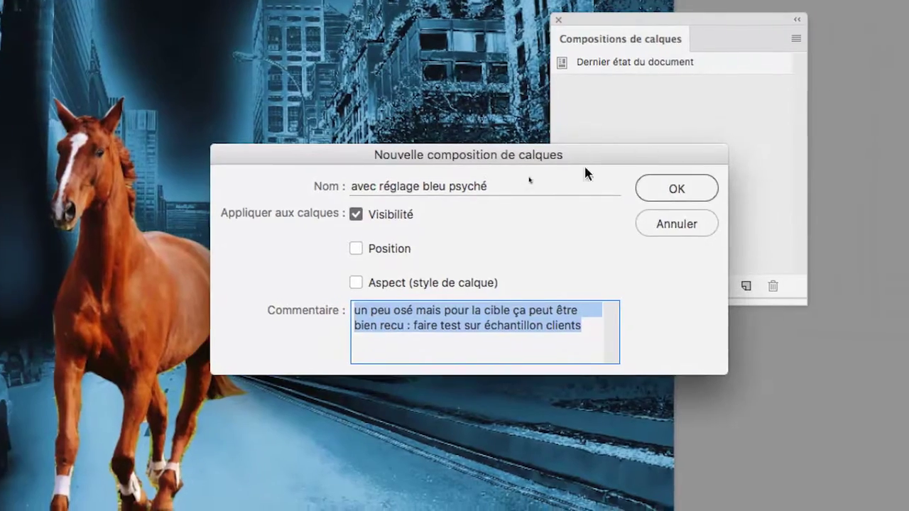
left_click(732, 193)
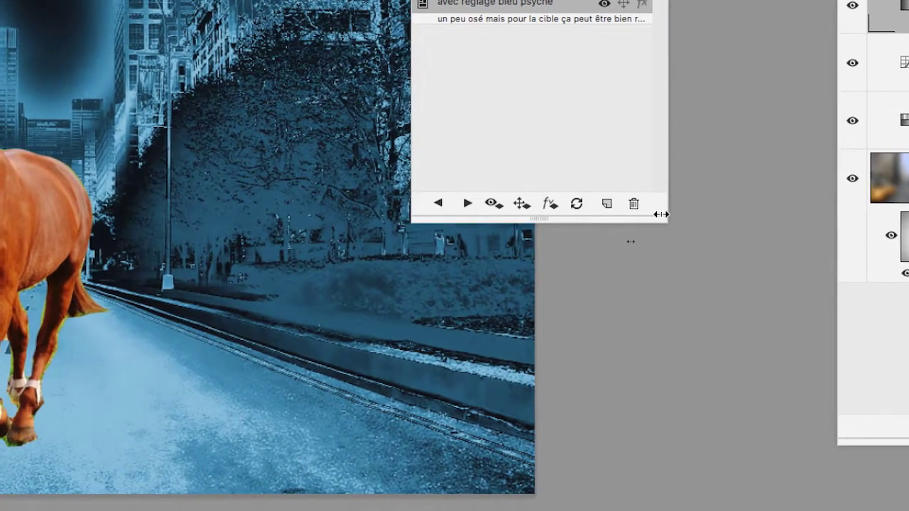
left_click_drag(660, 214, 746, 201)
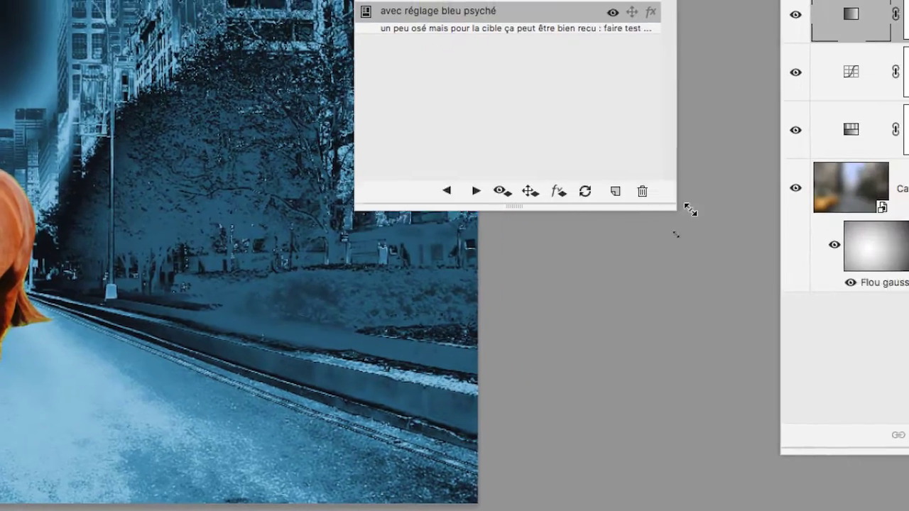
- Widen the layer comps list and hide the three adjustment layers and the Flou gaussien smart filter on Calque 0
left_click_drag(690, 210, 719, 205)
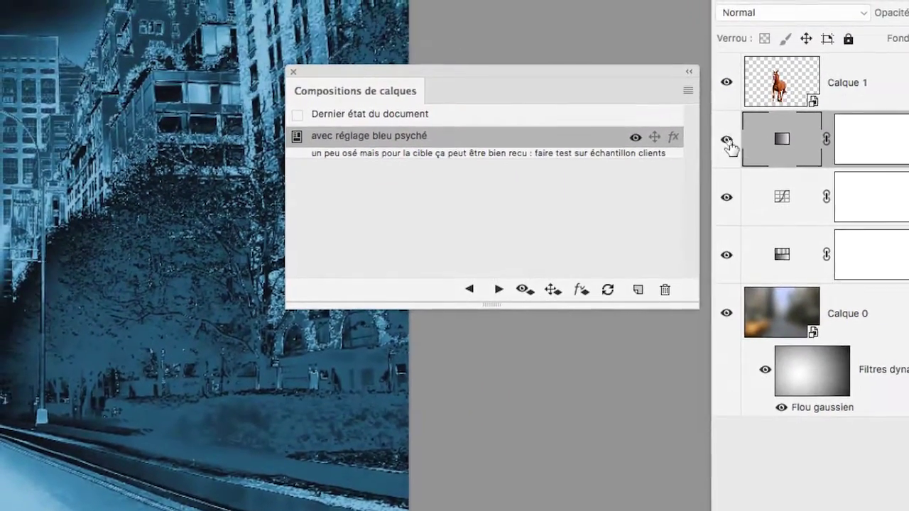
left_click_drag(749, 30, 750, 124)
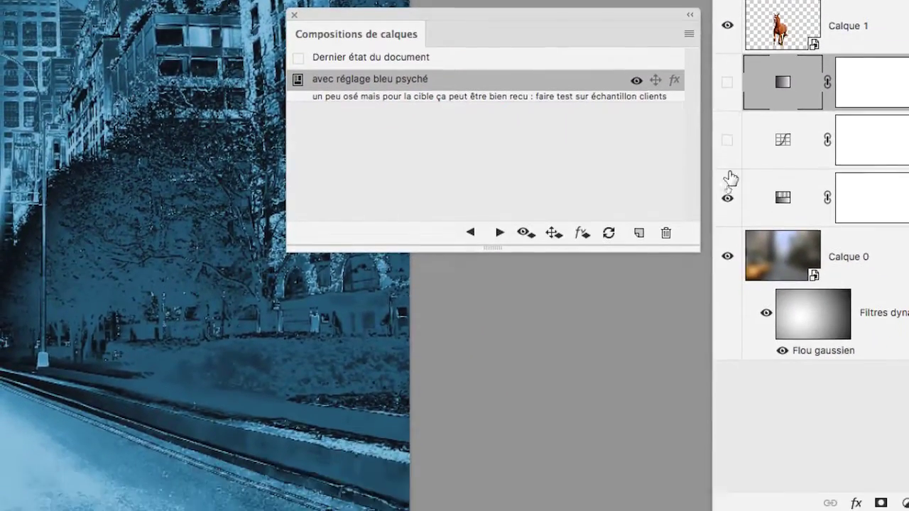
left_click_drag(730, 179, 733, 206)
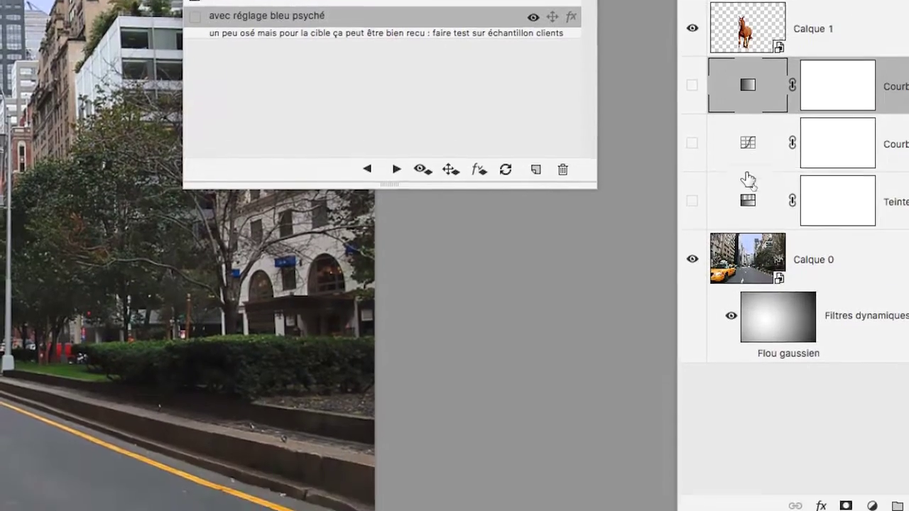
- Create a layer comp named "sans réglage sur le fond" that stores layer visibility only
left_click(691, 107)
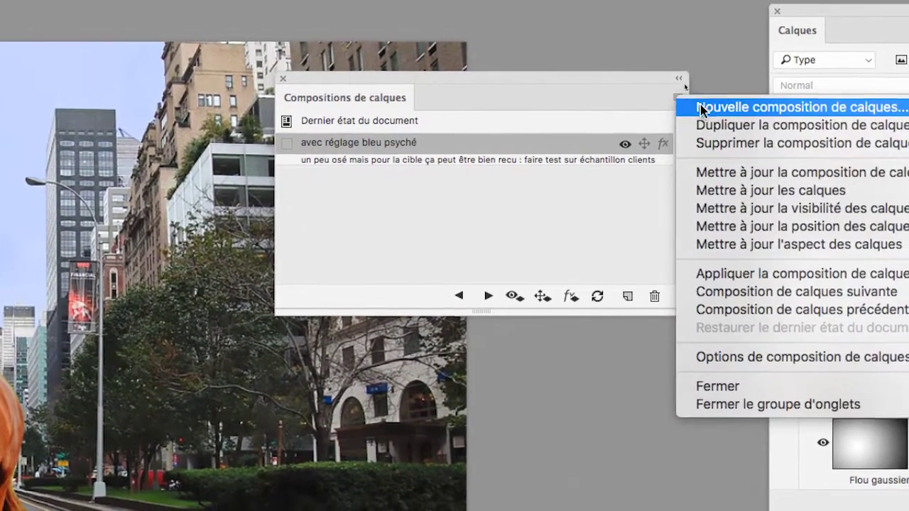
left_click(700, 108)
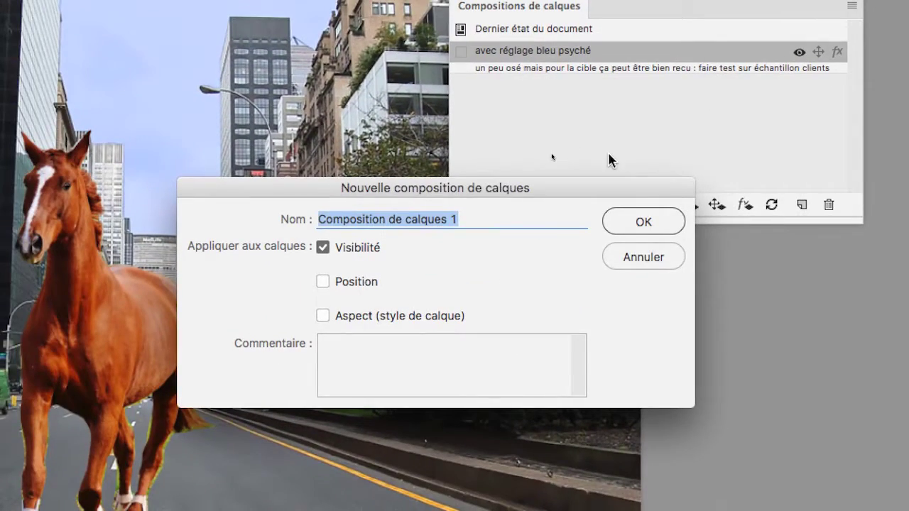
type("sans réglage")
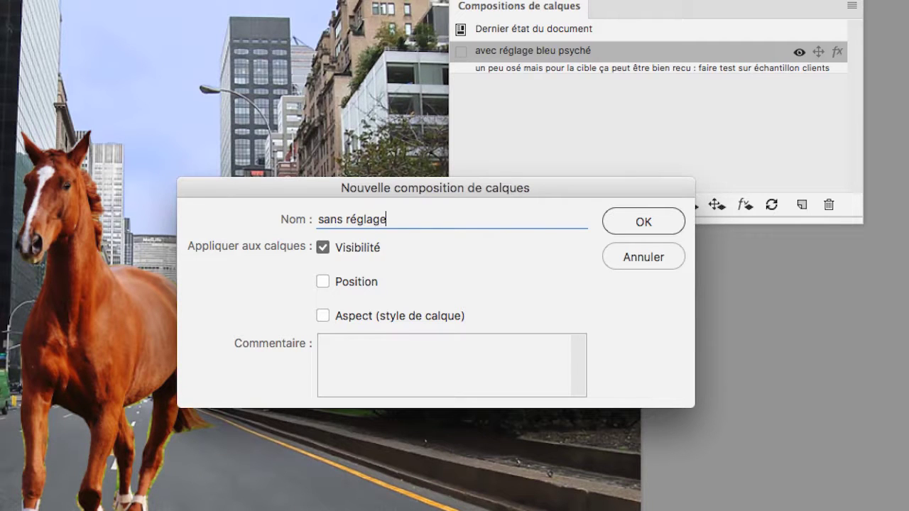
type(" sur le fond")
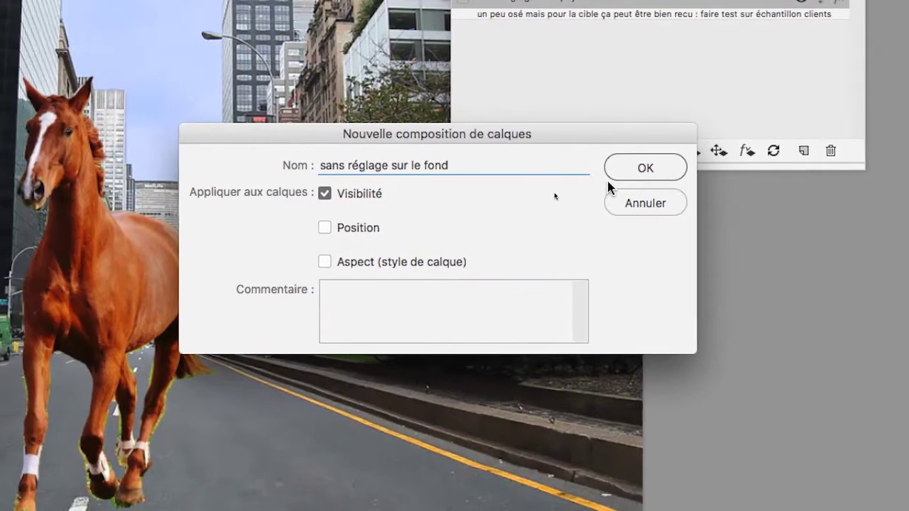
left_click(625, 227)
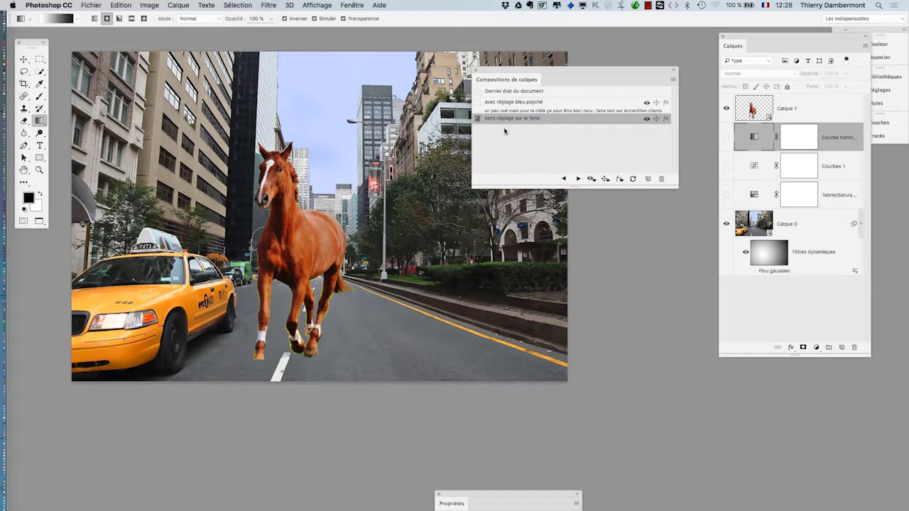
- Apply the comp "avec réglage bleu psyché" and make the comps list narrower and taller, moving it off the image
left_click(479, 106)
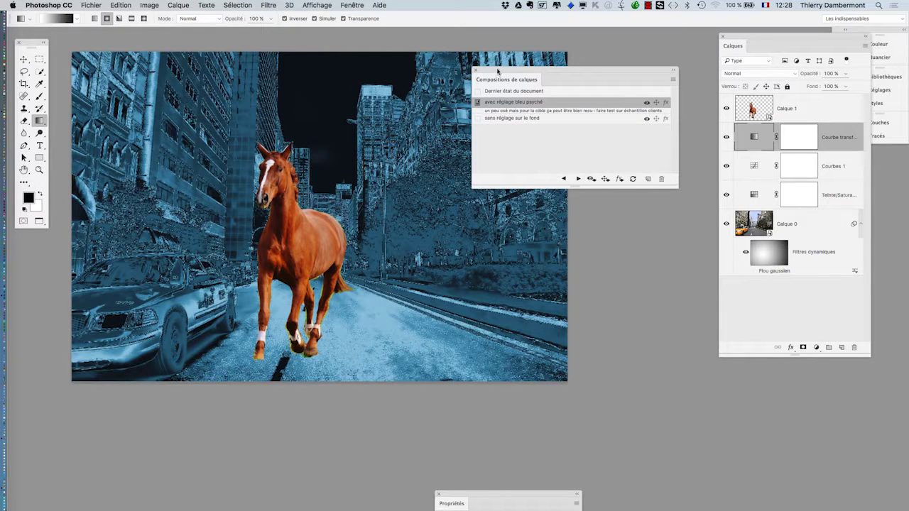
left_click_drag(677, 186, 622, 228)
left_click_drag(552, 72, 609, 80)
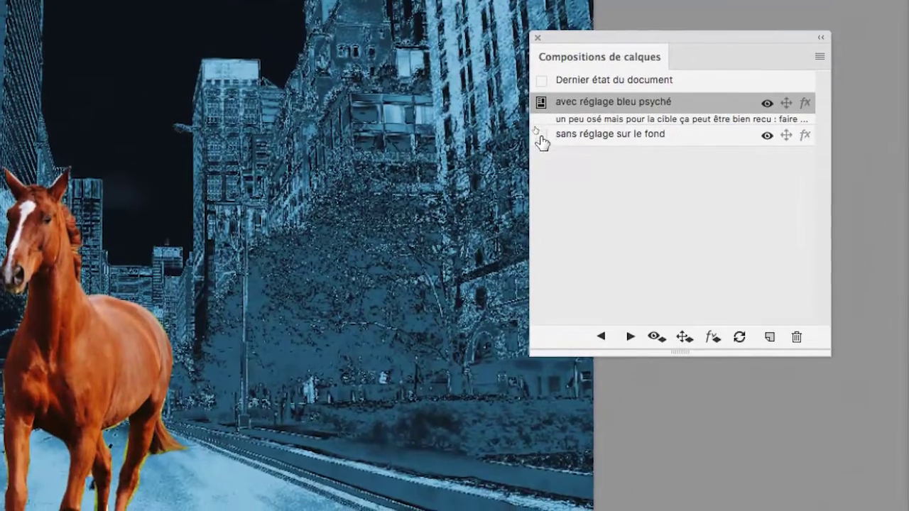
- Compare the comps "sans réglage sur le fond" and "avec réglage bleu psyché" by applying them alternately, ending on the blue one
left_click(534, 99)
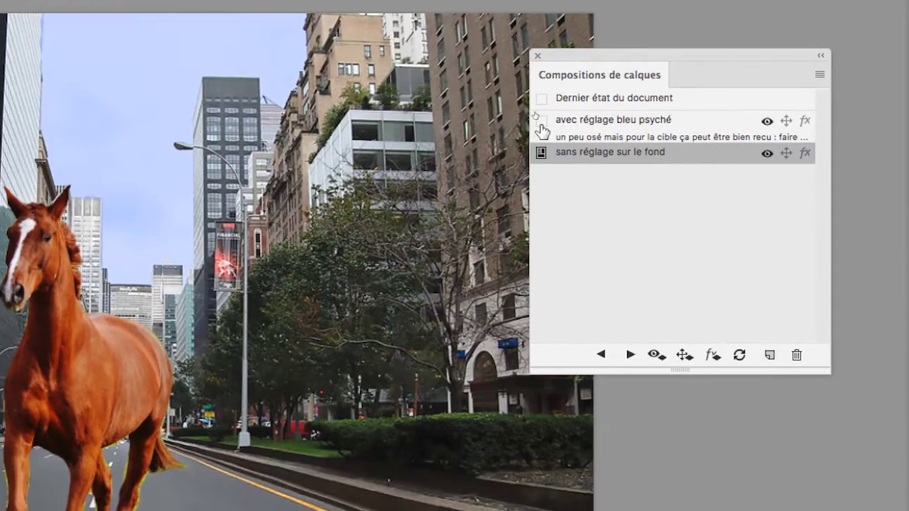
left_click(510, 108)
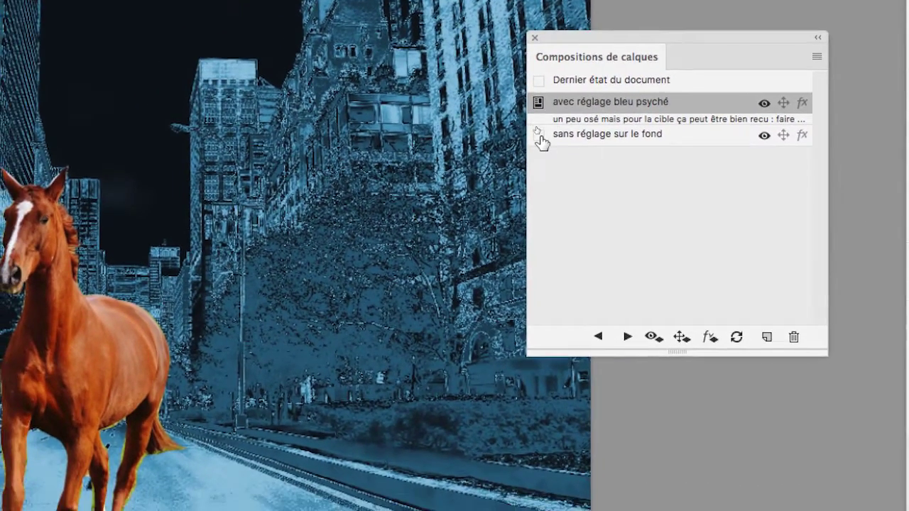
left_click(538, 135)
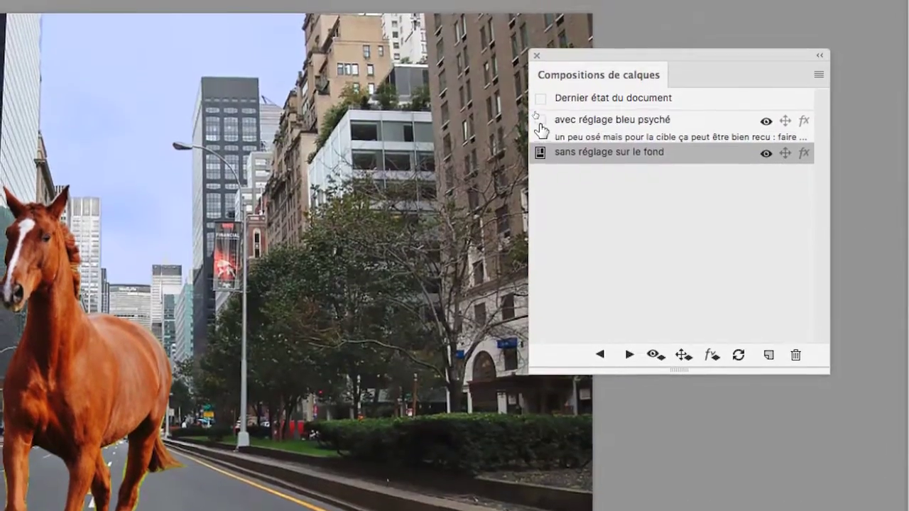
left_click(539, 104)
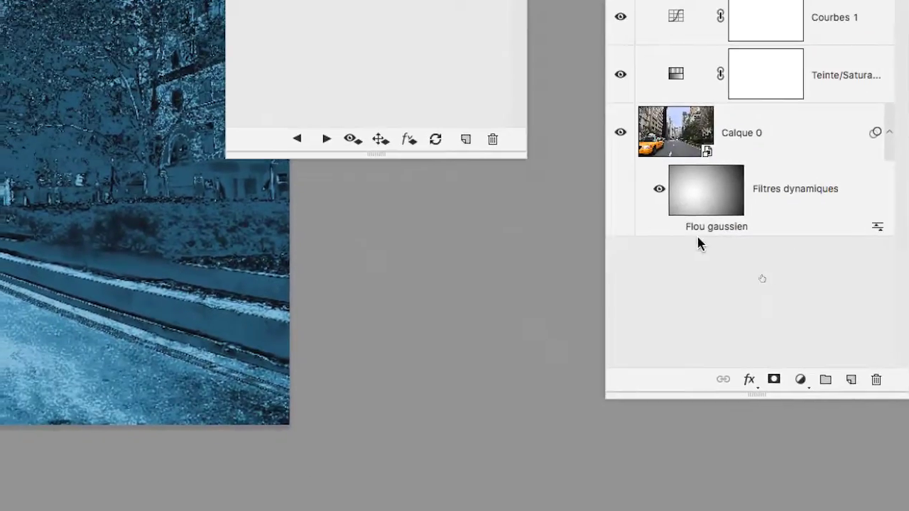
- Compare the blue version with and without the Flou gaussien smart filter, leaving the filter visible
left_click(689, 234)
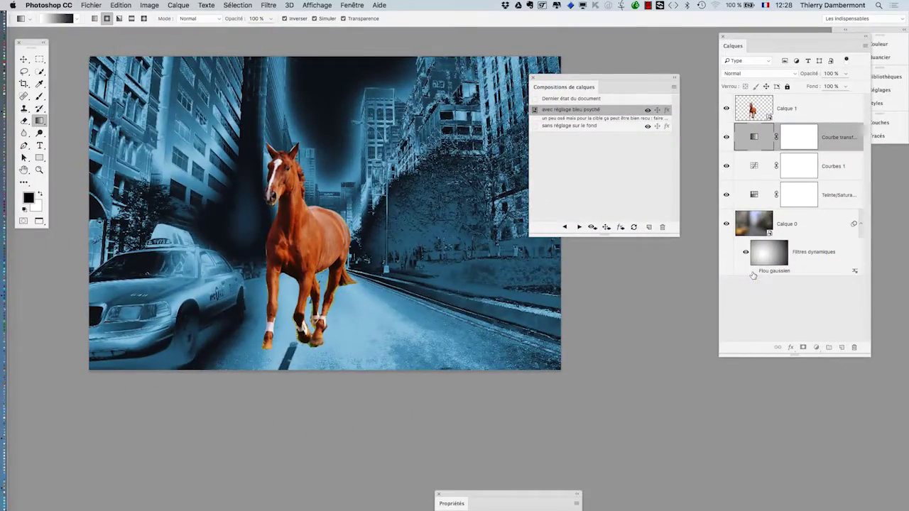
left_click(691, 235)
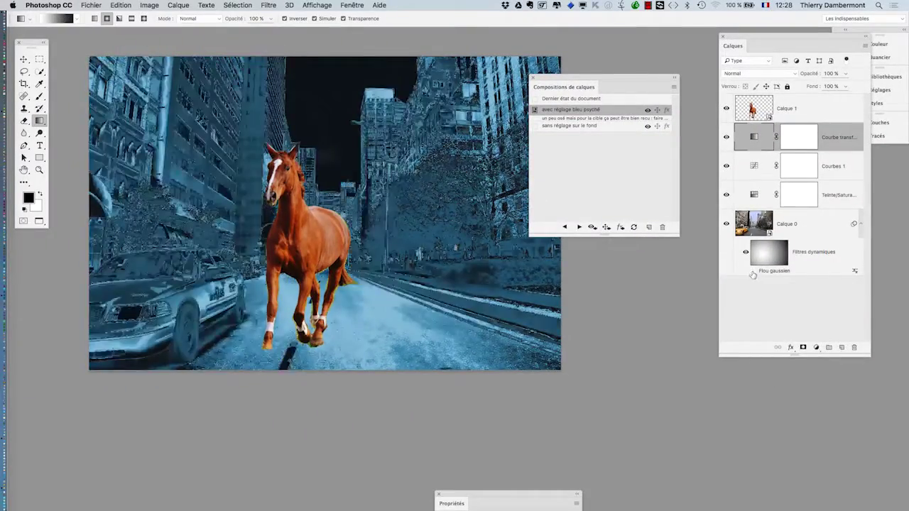
left_click(753, 274)
left_click(753, 274)
left_click(753, 274)
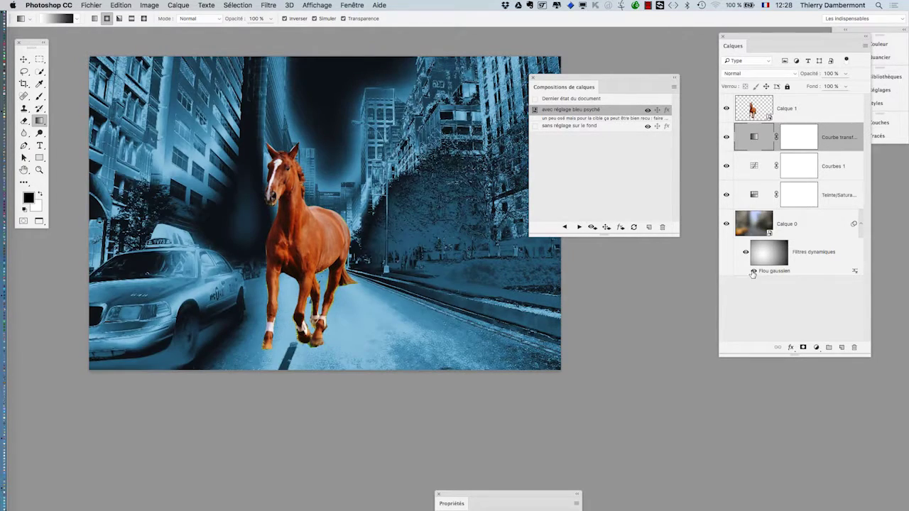
left_click(752, 274)
left_click(753, 273)
- Apply the comp "sans réglage sur le fond" and hide the Flou gaussien smart filter
left_click(536, 126)
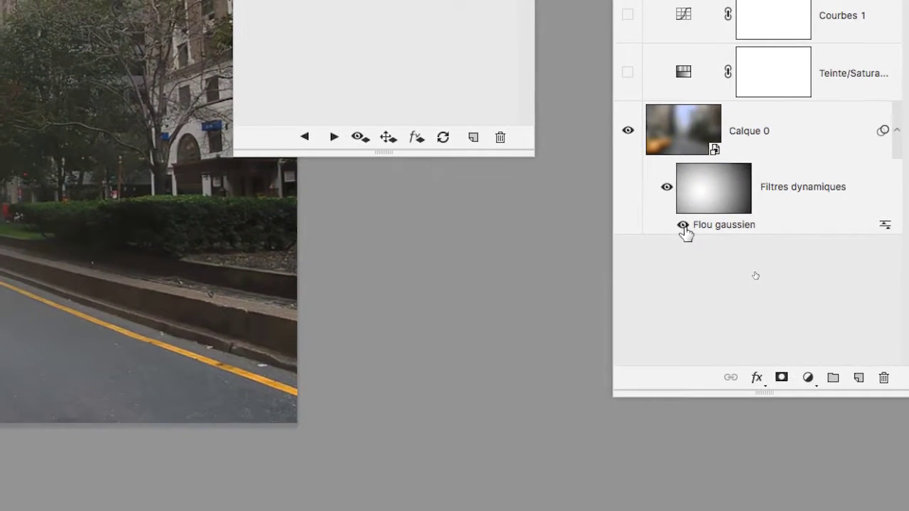
left_click(742, 231)
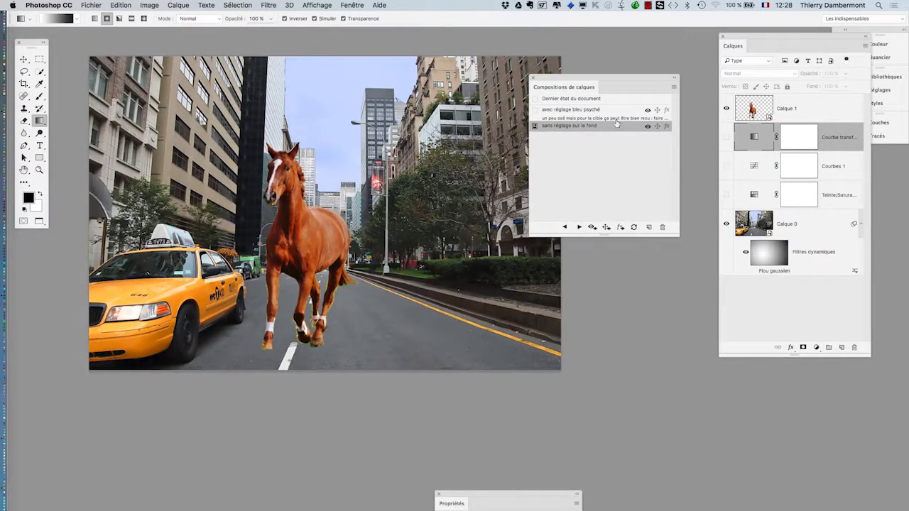
- Apply the comp "avec réglage bleu psyché" again and show the Flou gaussien smart filter
left_click(538, 110)
left_click_drag(556, 85, 606, 76)
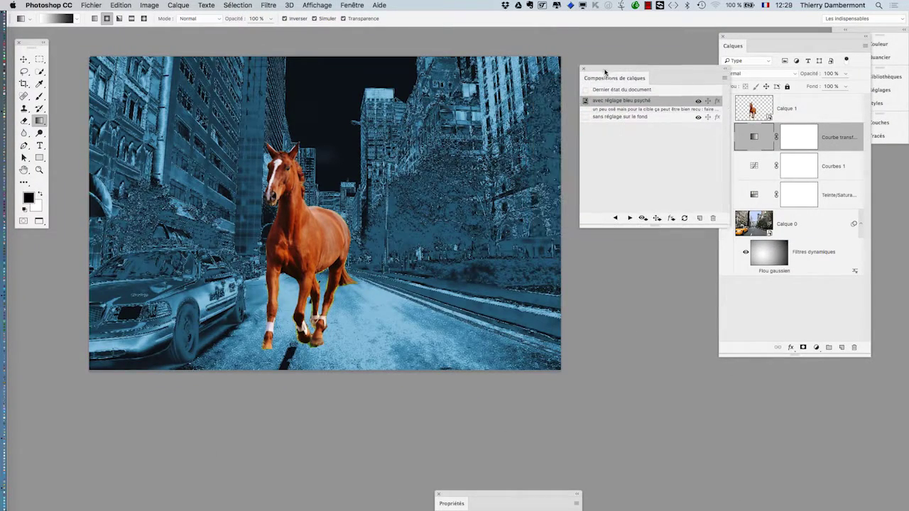
left_click(752, 271)
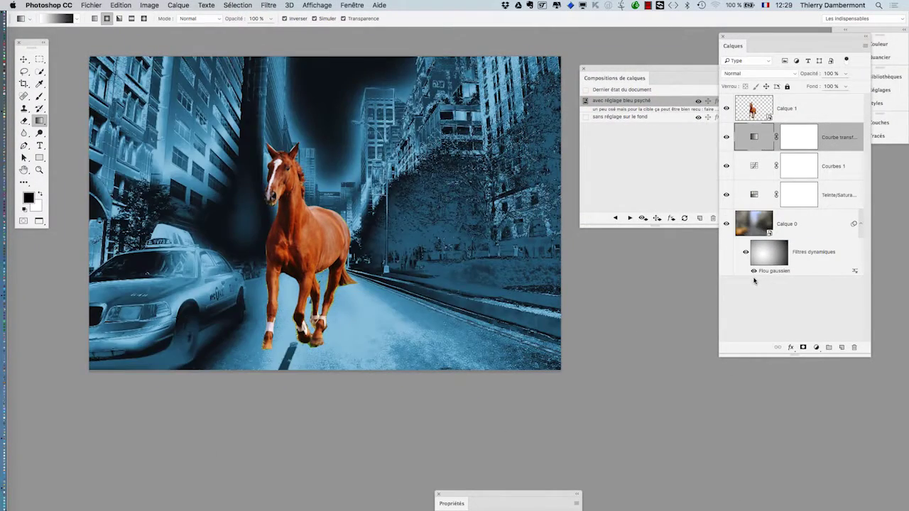
- Display the whole image slightly smaller with the layer comps list placed between it and the layer stack
scroll(449, 279, "down", 1)
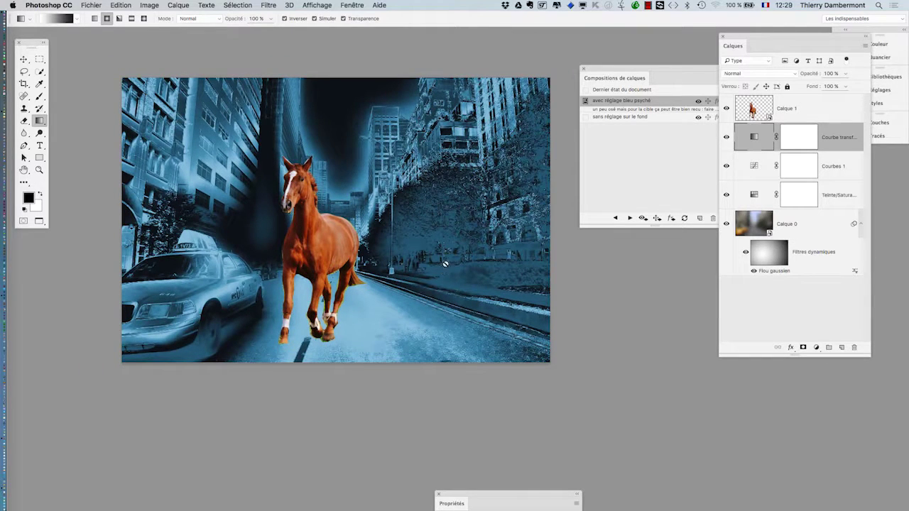
left_click_drag(424, 230, 380, 204)
left_click_drag(627, 72, 585, 60)
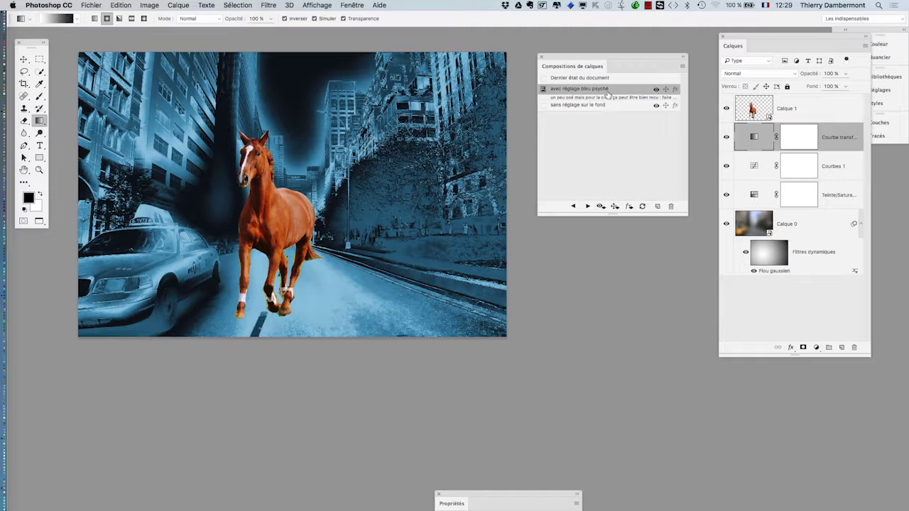